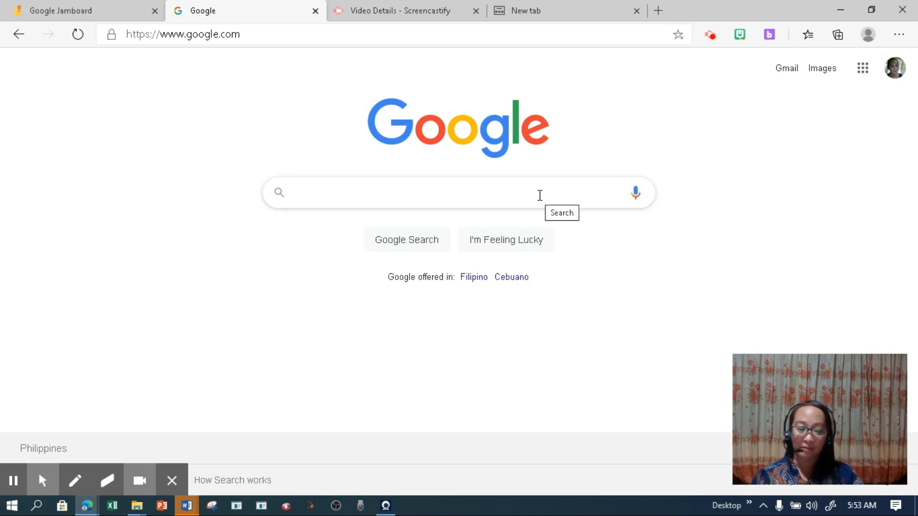
Step: Move the Jamboard shortcut to the second row of the Google apps launcher and open Jamboard's recent jams
click(858, 76)
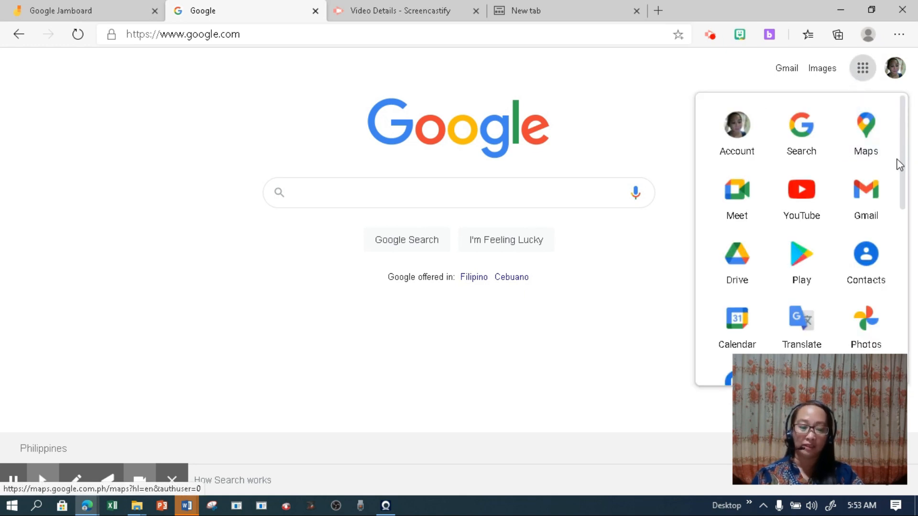
scroll(897, 191, down, 4)
scroll(900, 210, up, 2)
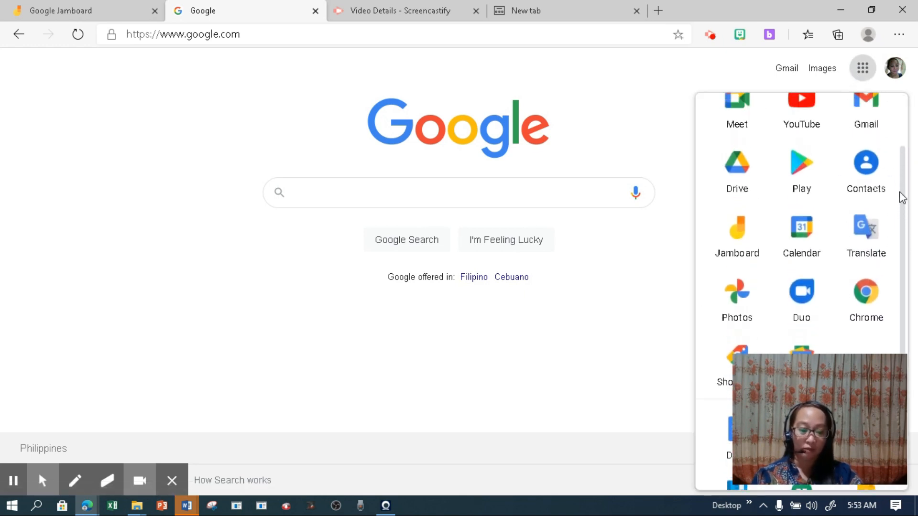
drag(744, 225, 738, 112)
scroll(899, 216, up, 2)
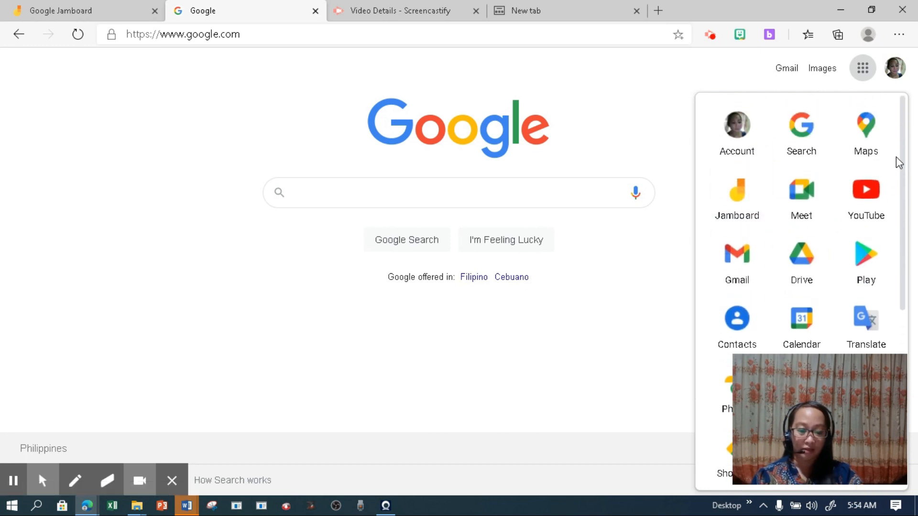
click(742, 203)
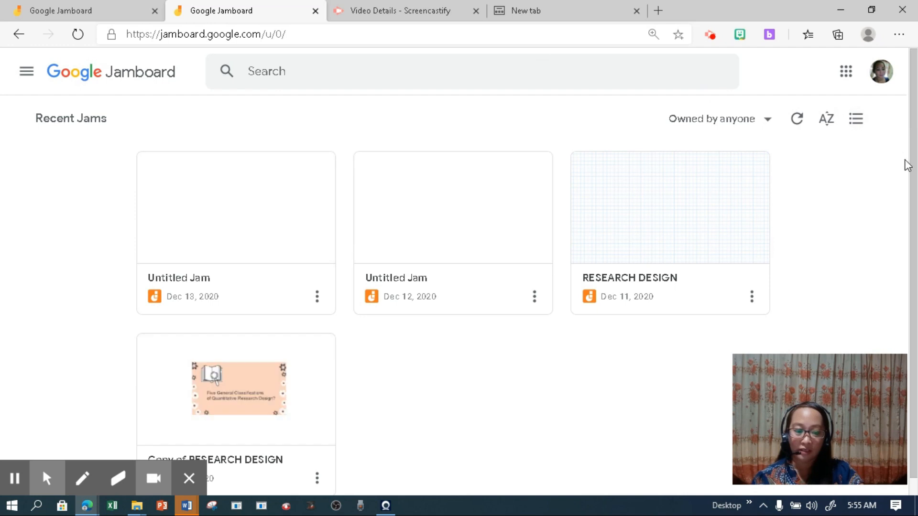
scroll(908, 186, down, 1)
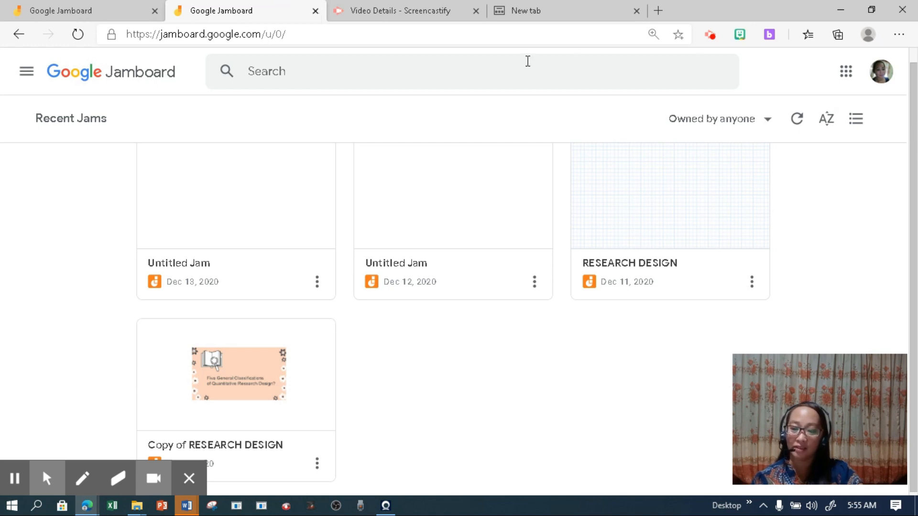
Step: Open jamboard.google.com by its web address in the empty browser tab
click(564, 19)
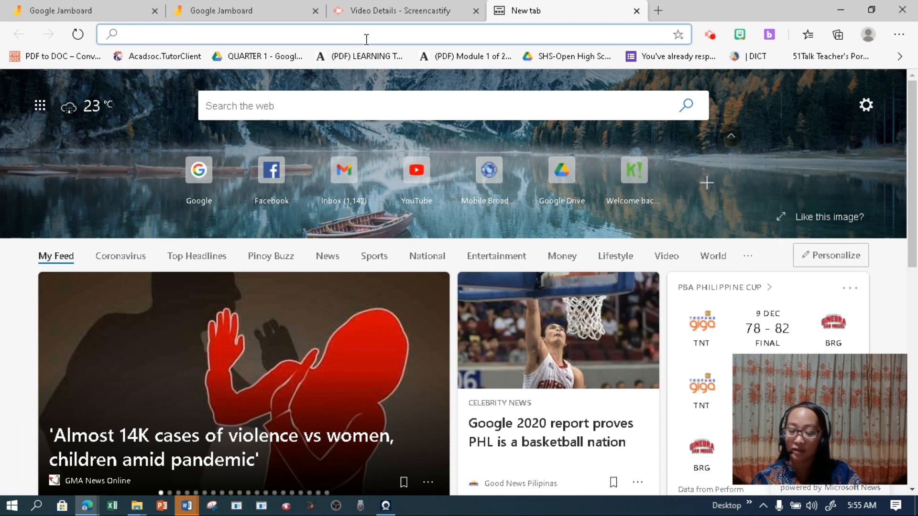
text(jamboar)
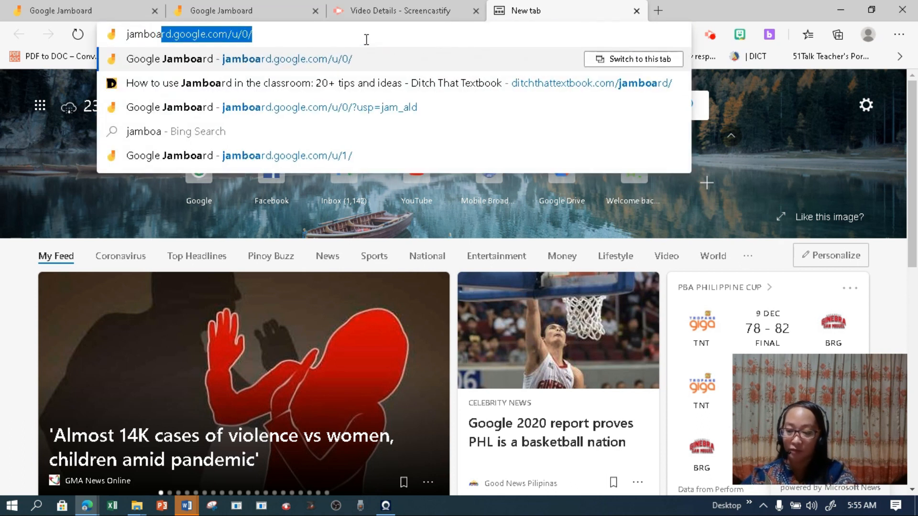
text(d.)
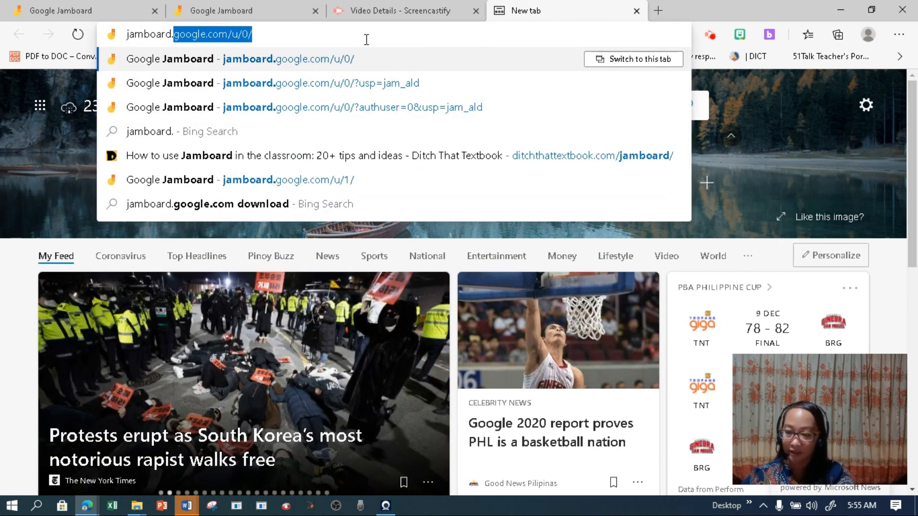
key(Return)
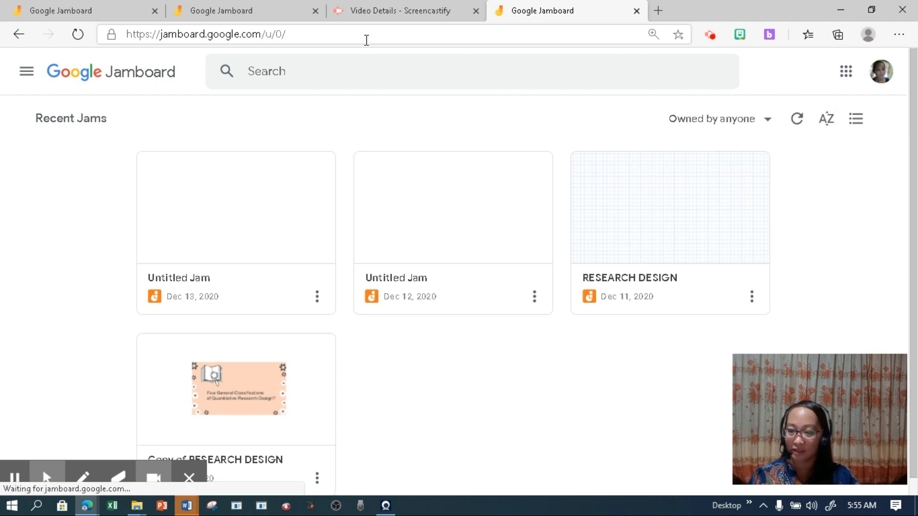
Step: Add an empty browser tab, return to Jamboard and open Google Drive from its Google apps launcher
click(659, 11)
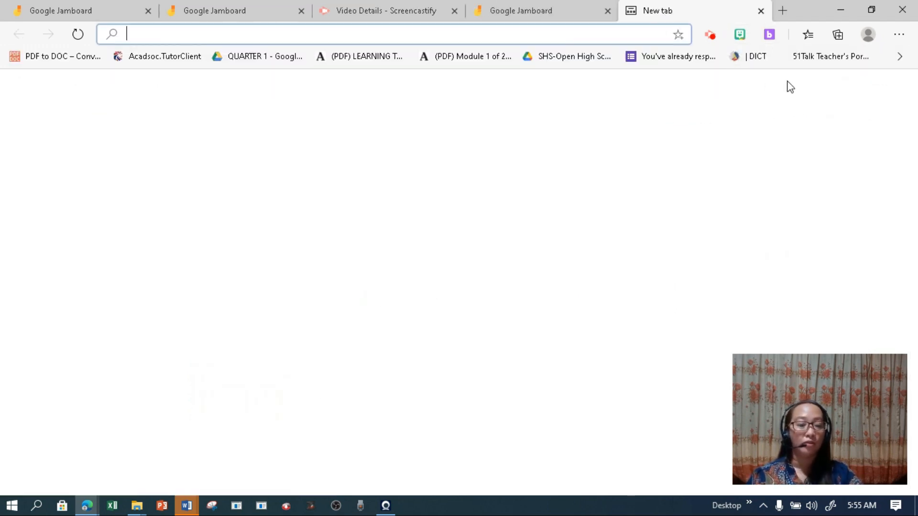
click(550, 11)
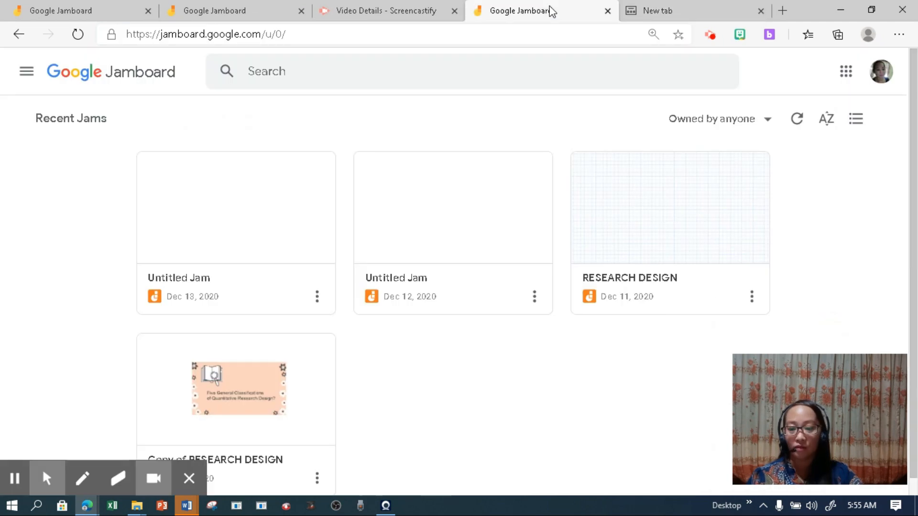
click(848, 73)
click(782, 282)
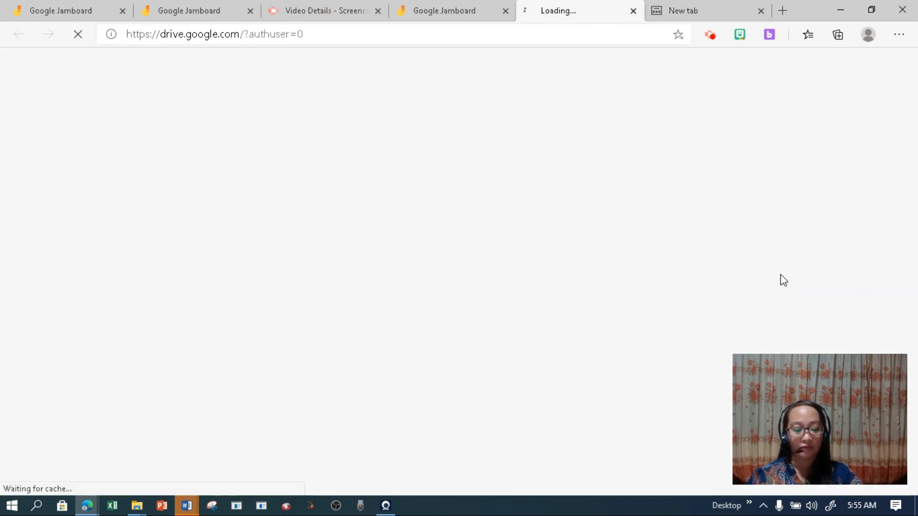
Step: Close all the Jamboard tabs and the Screencastify video details tab, keeping Google Drive and the empty tab
click(504, 13)
click(377, 11)
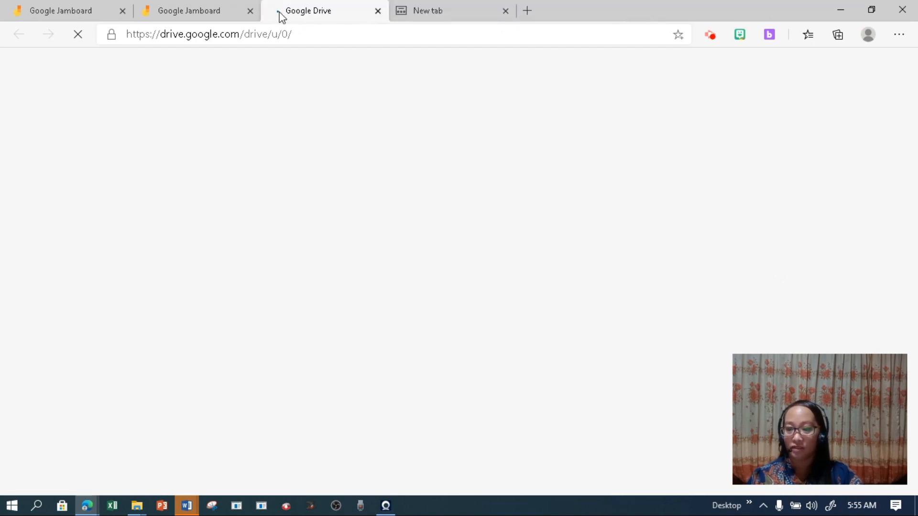
click(250, 10)
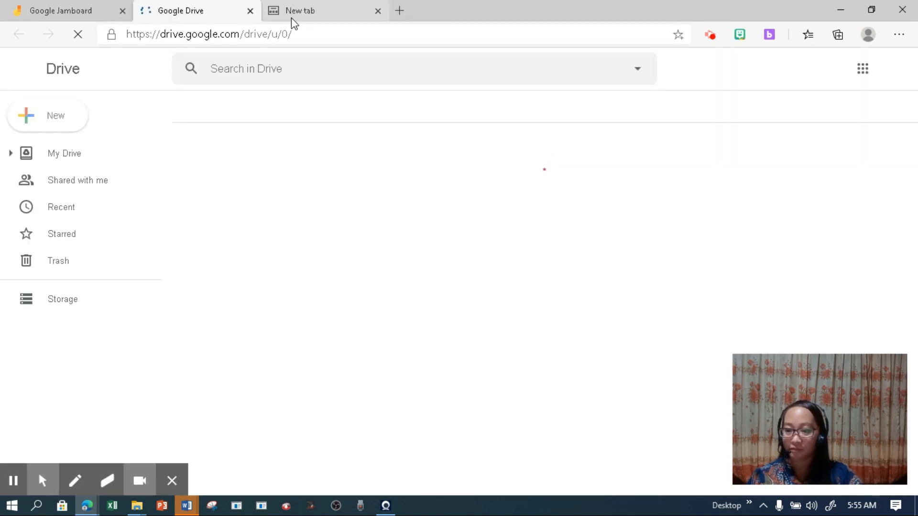
click(123, 10)
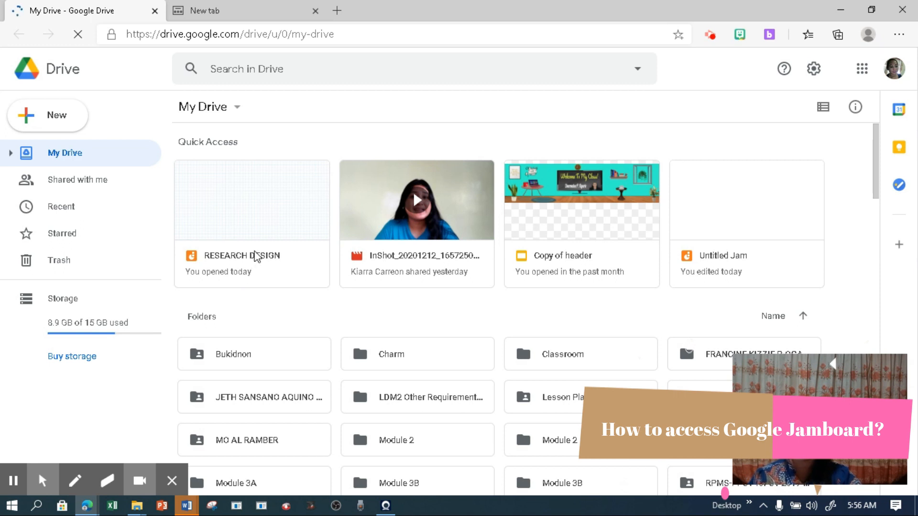
Step: Open the RESEARCH DESIGN jam from My Drive and bring its tab into view
double_click(258, 214)
click(177, 12)
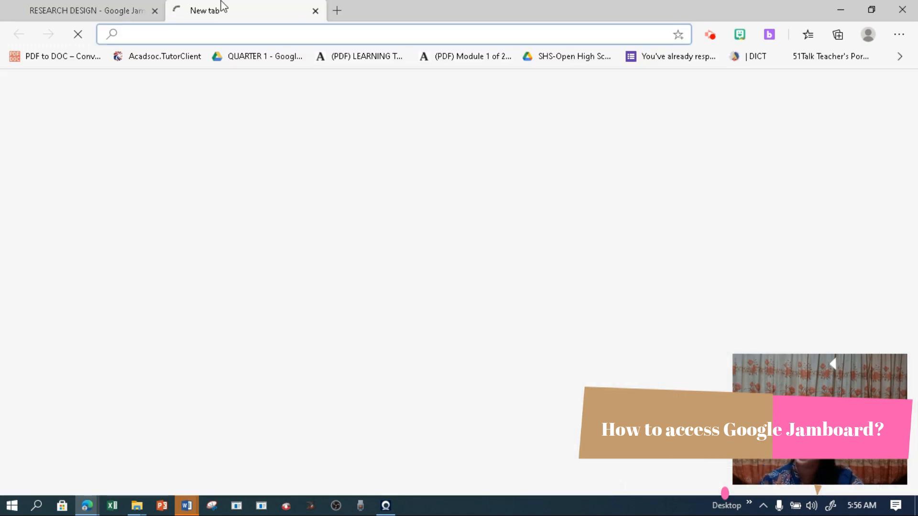
click(106, 5)
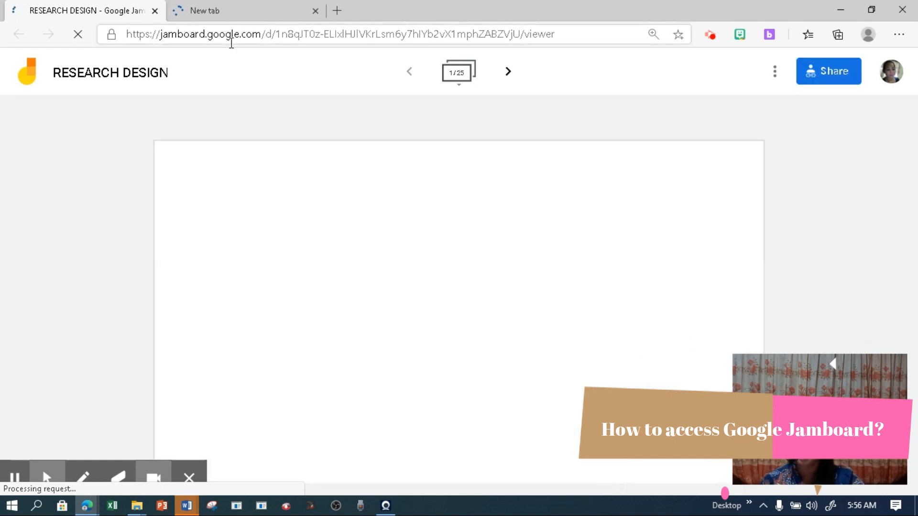
Step: Open Google Meet from the Google home page, start an instant meeting and join it
click(243, 11)
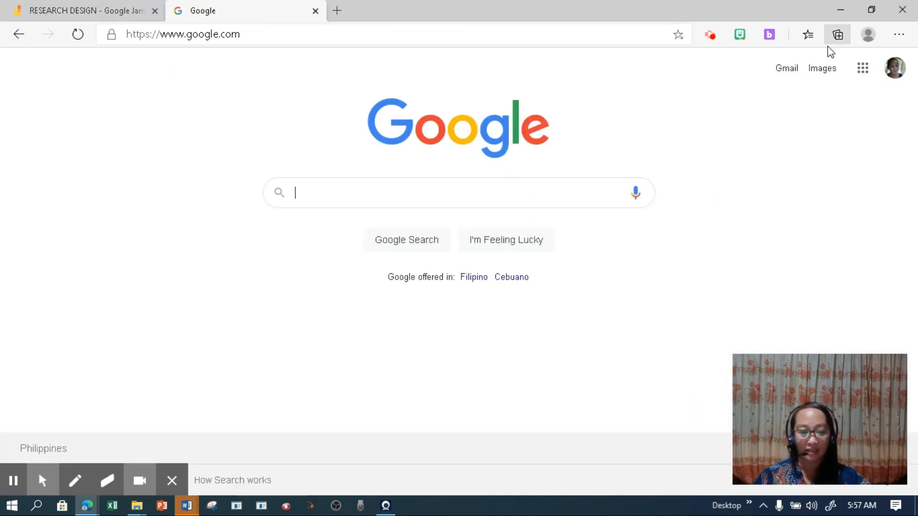
click(864, 72)
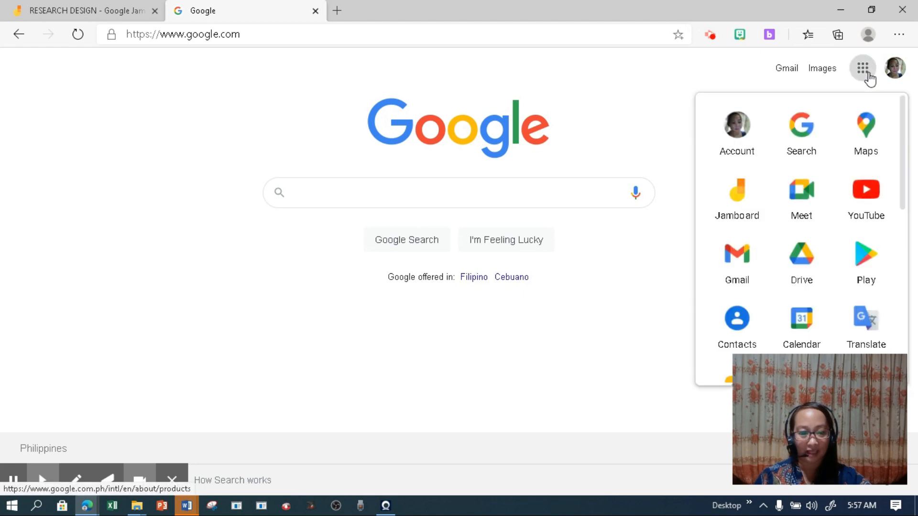
click(818, 212)
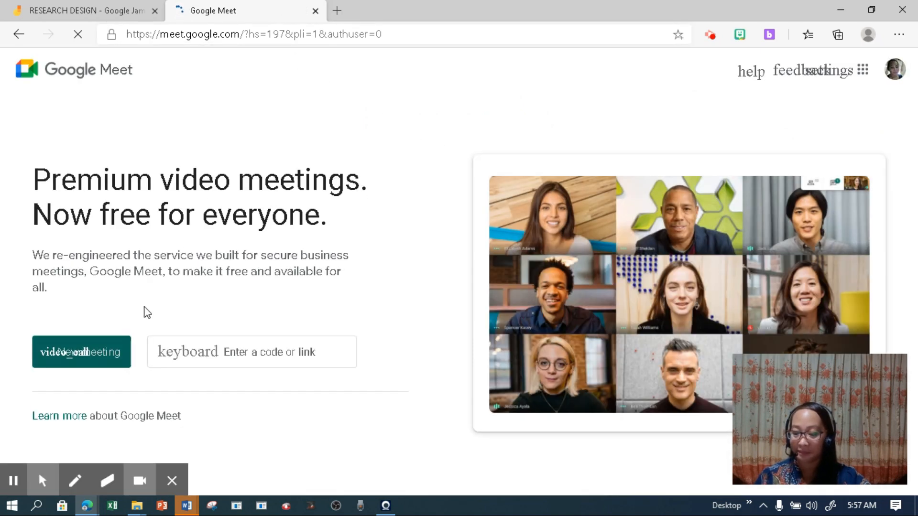
click(114, 363)
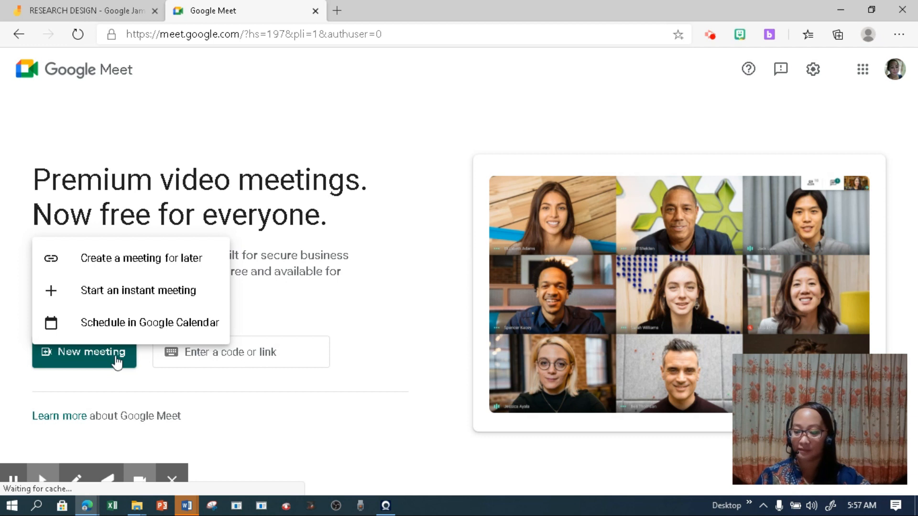
click(118, 291)
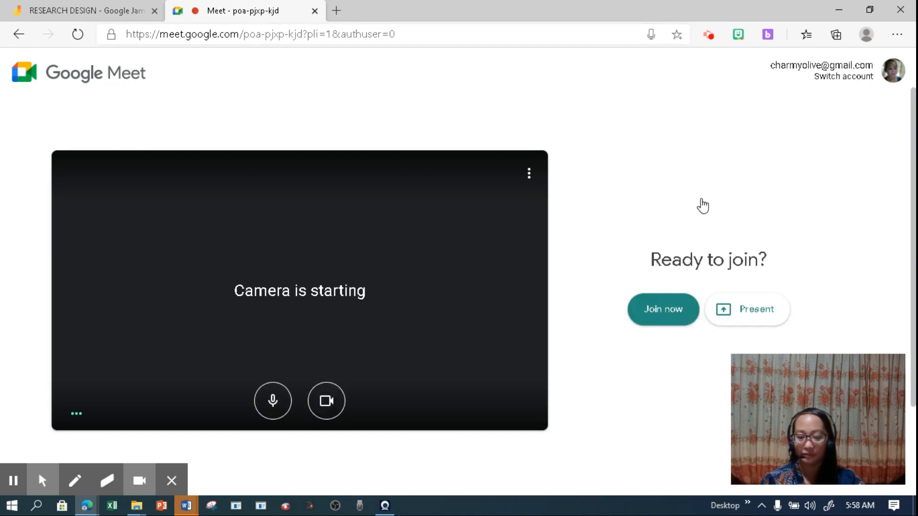
click(669, 291)
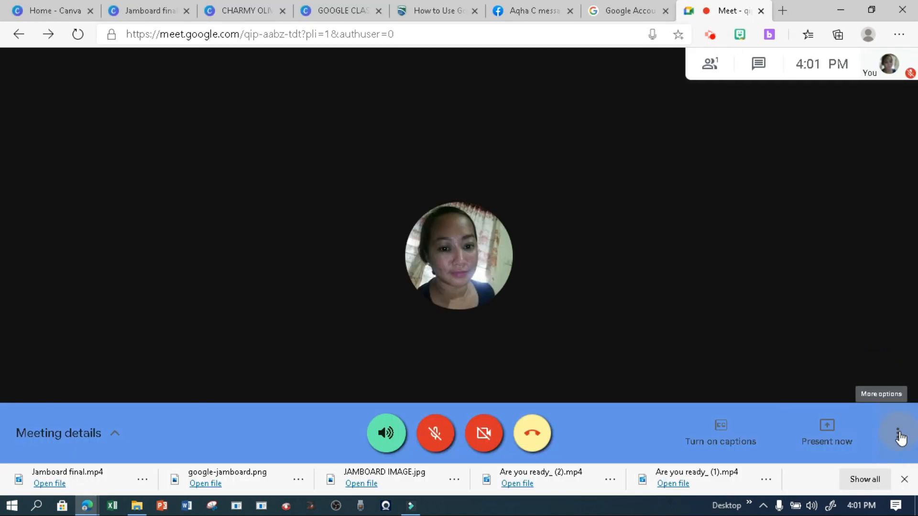
Step: Start a new Jamboard whiteboard from within the Meet call
click(897, 435)
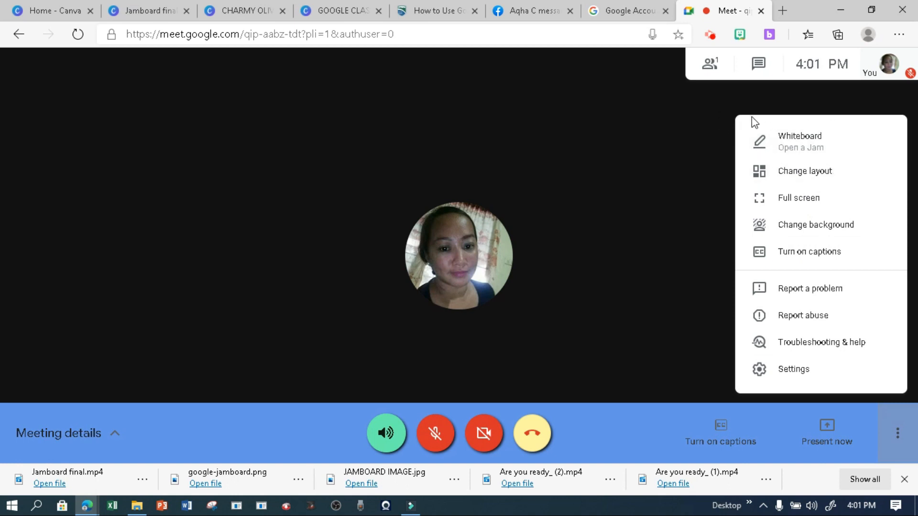
click(804, 150)
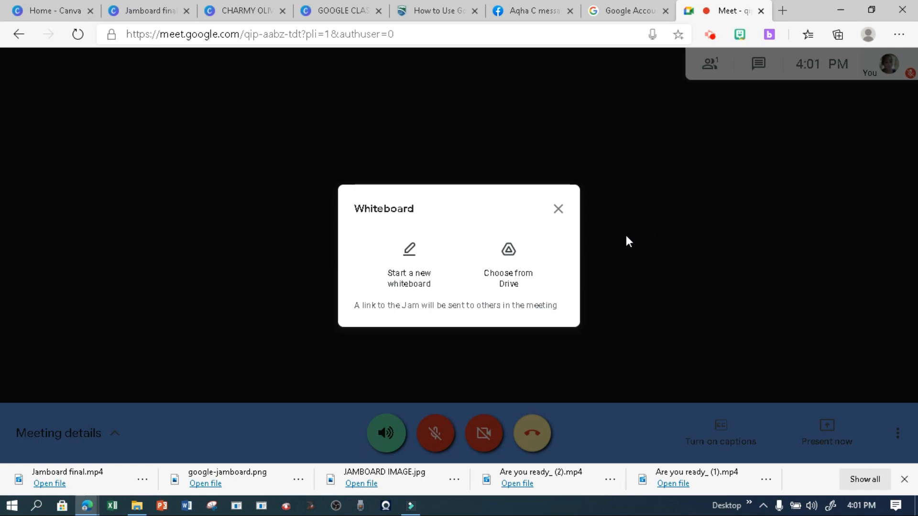
click(409, 246)
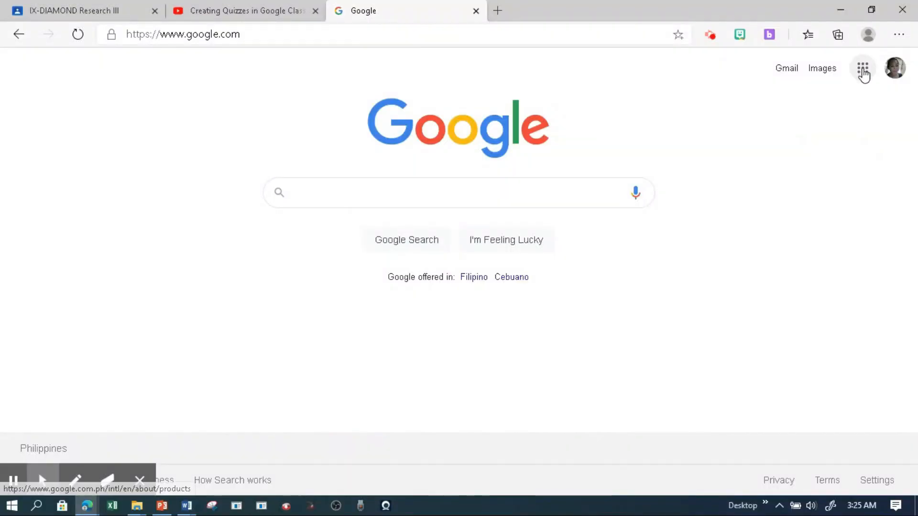
Step: Open Jamboard from the Google home page and create a new jam with the plain white background
click(863, 70)
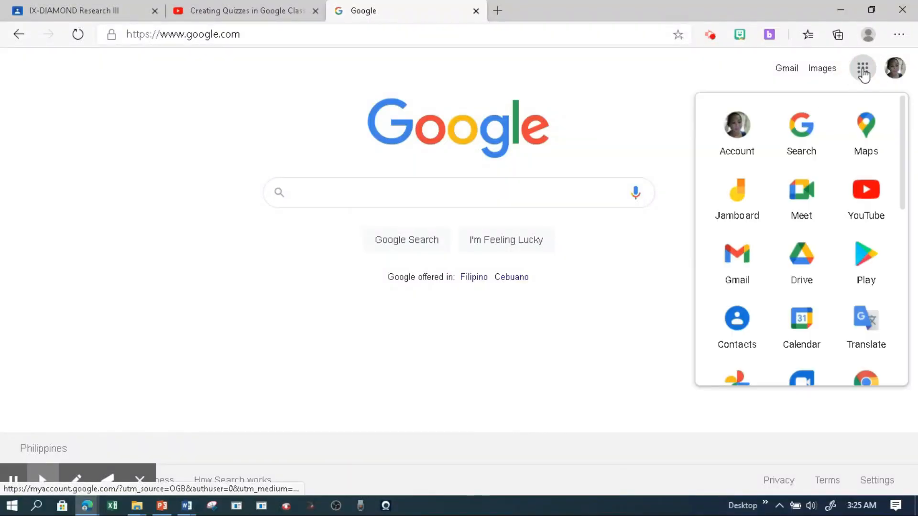
click(741, 197)
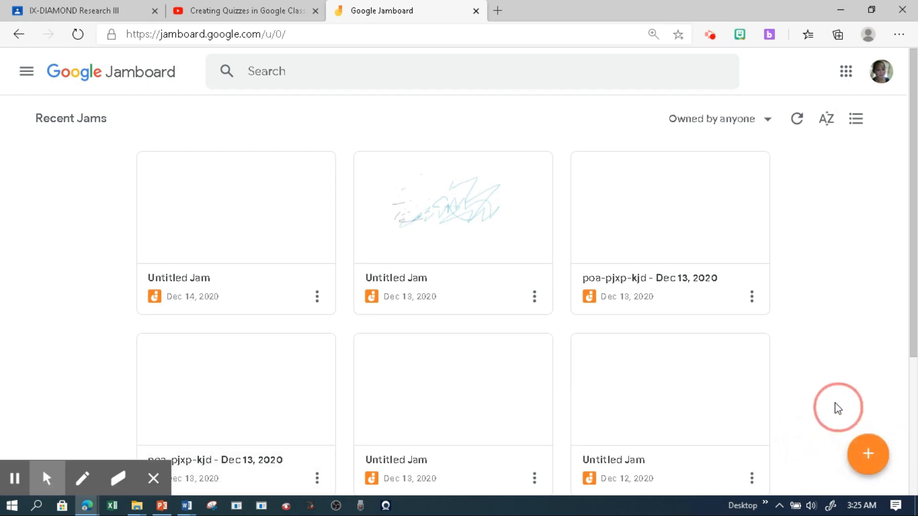
click(870, 457)
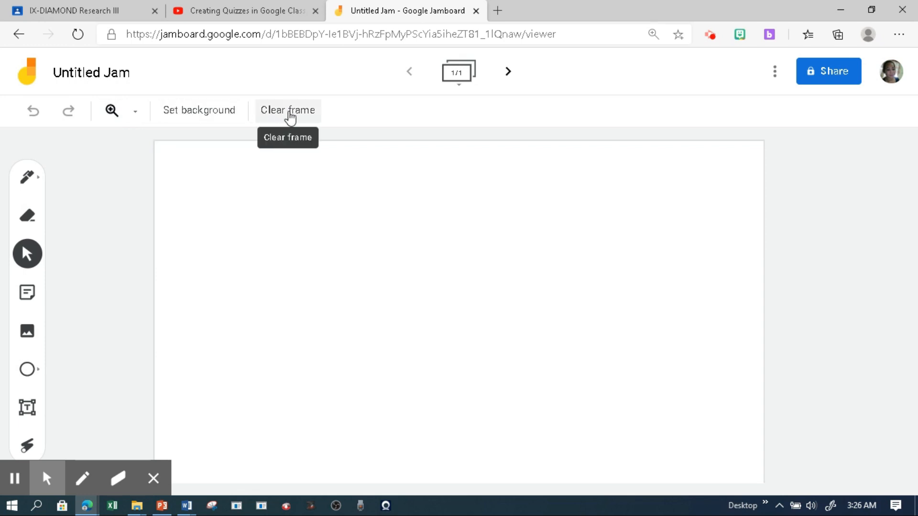
click(203, 113)
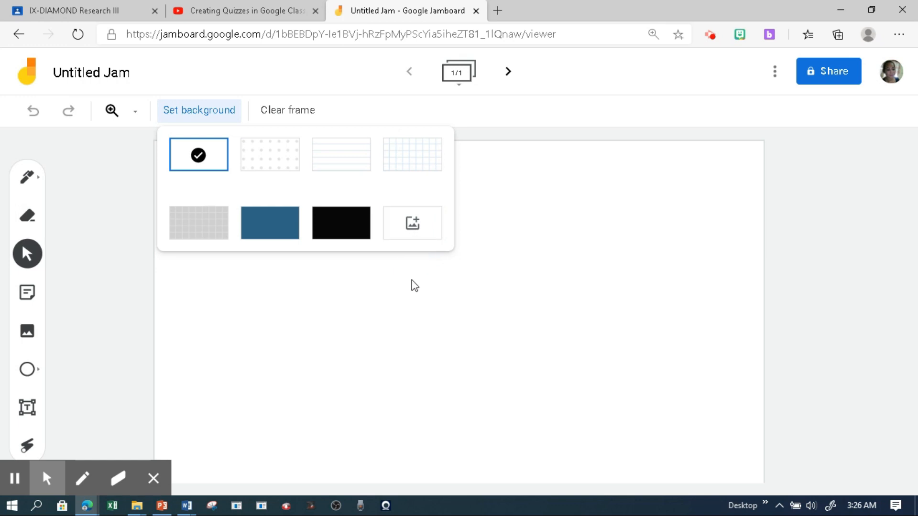
click(203, 160)
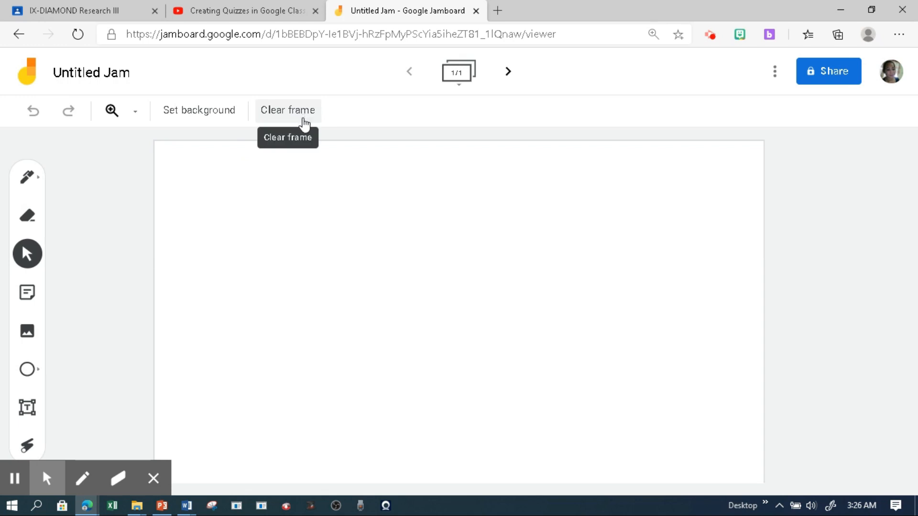
Step: Draw a freehand scribble with the blue Marker in the upper-left area of the frame
click(32, 184)
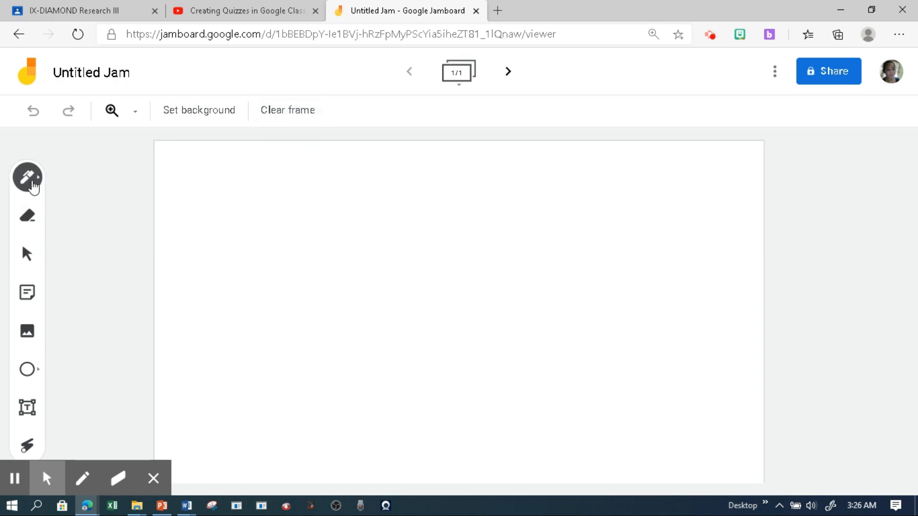
click(35, 185)
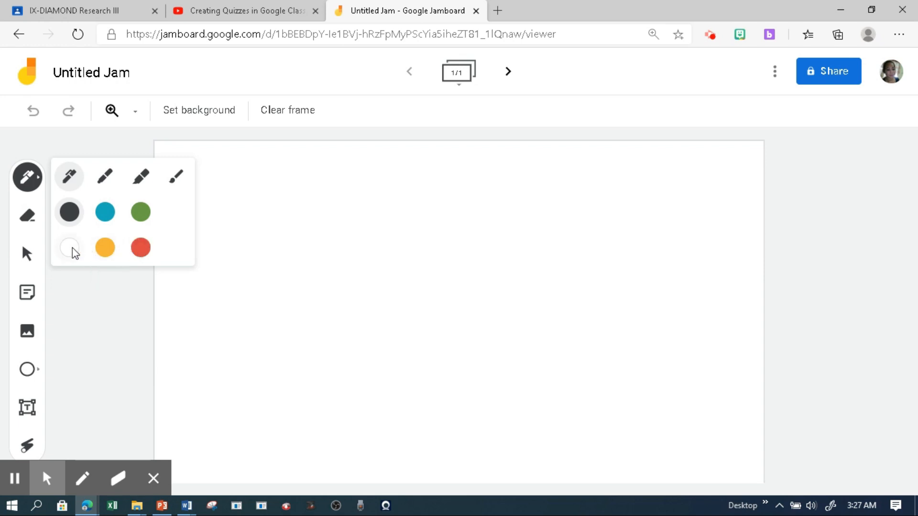
click(105, 212)
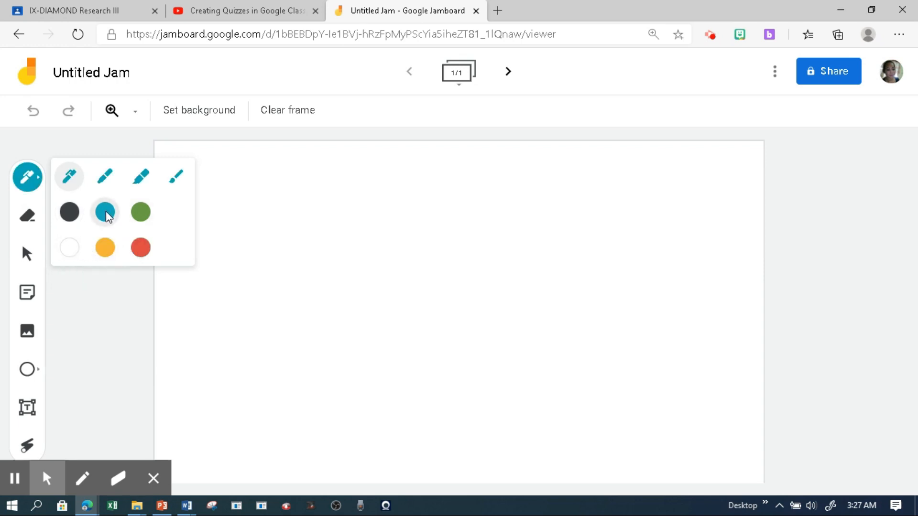
click(113, 176)
mouse_move(236, 219)
mouse_down()
mouse_move(340, 184)
mouse_move(366, 230)
mouse_move(332, 273)
mouse_move(373, 251)
mouse_up()
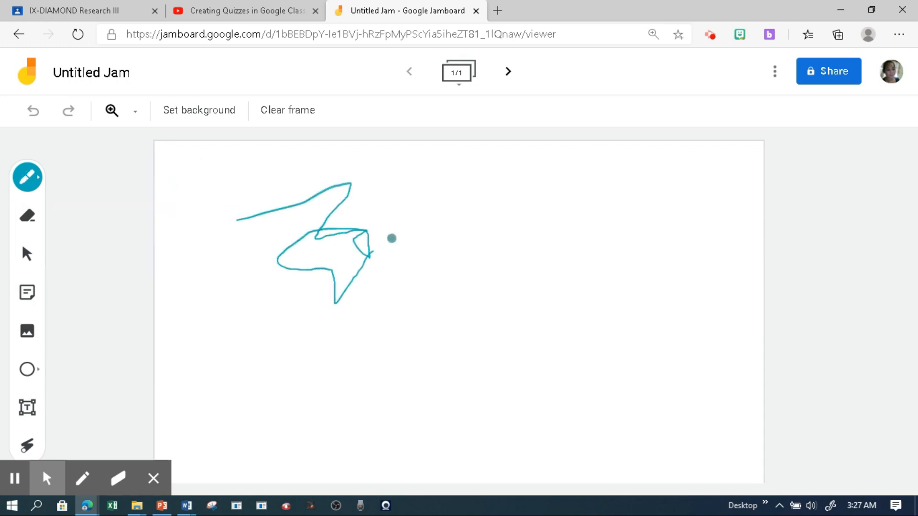
Step: Draw a freehand oval and a triangle with the Marker beside the scribble, and erase parts of the scribble
mouse_move(455, 229)
mouse_down()
mouse_move(540, 240)
mouse_move(491, 258)
mouse_up()
mouse_move(385, 310)
mouse_down()
mouse_move(424, 268)
mouse_move(451, 319)
mouse_up()
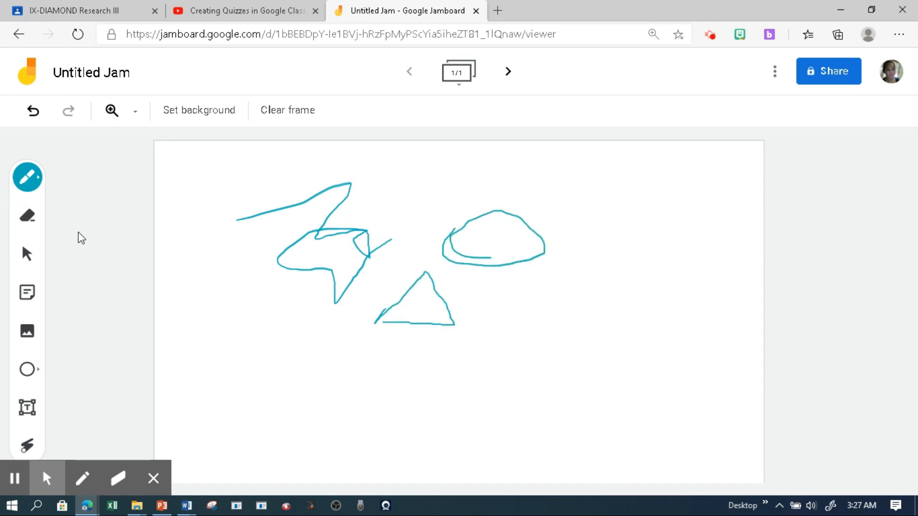
click(27, 226)
mouse_move(256, 213)
mouse_down()
mouse_move(293, 201)
mouse_move(254, 252)
mouse_move(402, 186)
mouse_move(351, 213)
mouse_move(351, 176)
mouse_move(303, 197)
mouse_move(363, 193)
mouse_move(280, 263)
mouse_move(303, 291)
mouse_move(363, 301)
mouse_move(354, 248)
mouse_move(72, 267)
mouse_up()
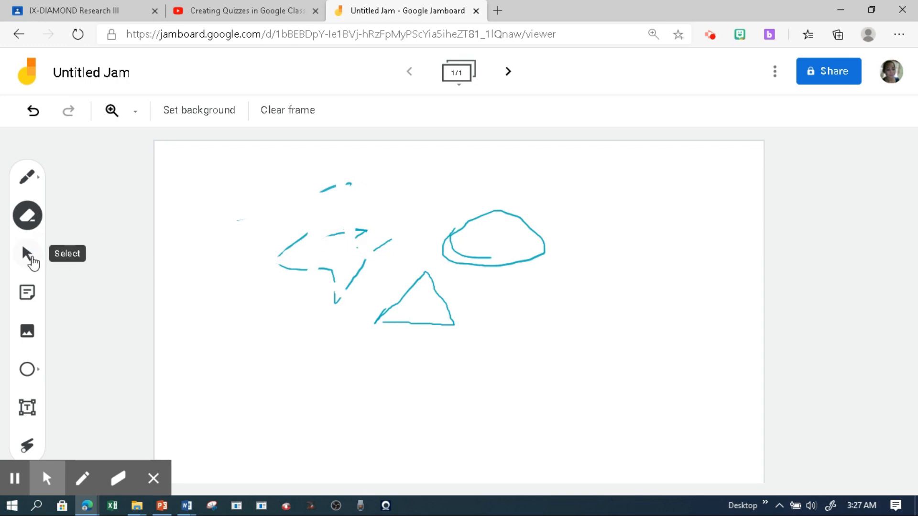
Step: Add a yellow sticky note reading "Ohm's law" and move it beside the freehand oval's right edge
click(28, 299)
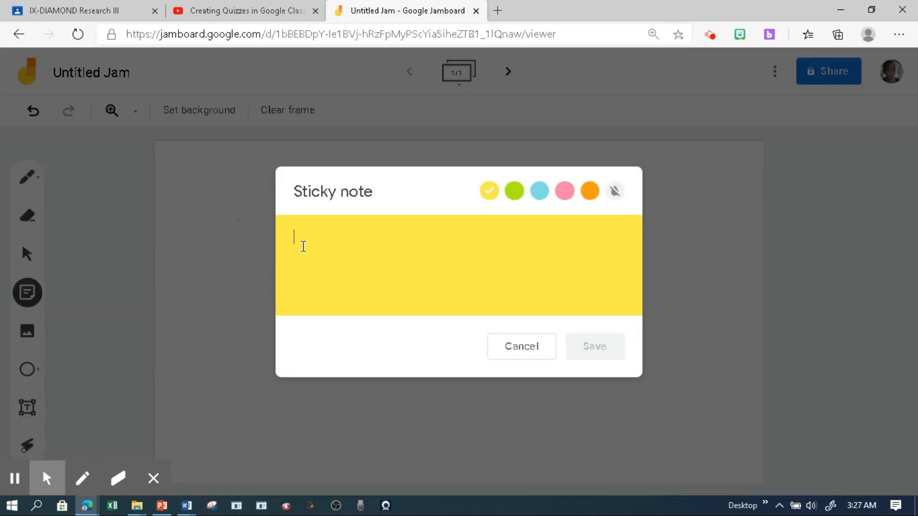
text(Ohm's law)
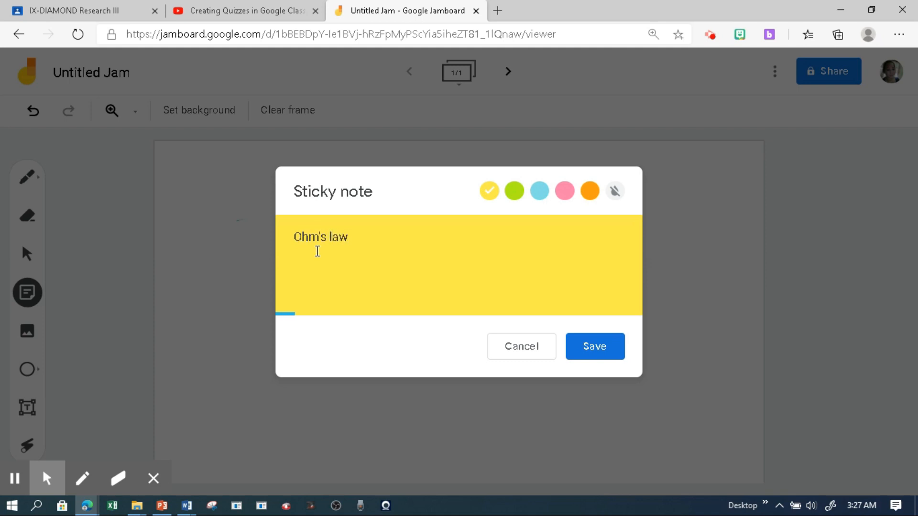
click(592, 355)
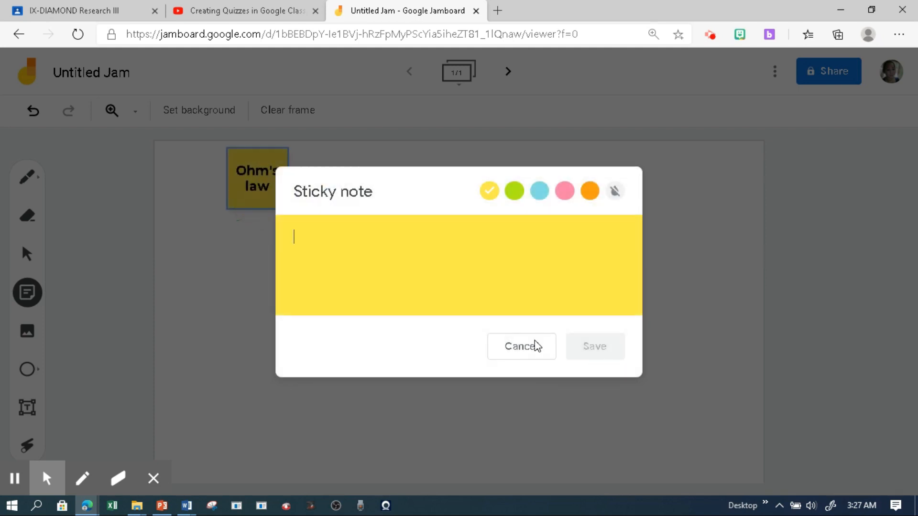
click(518, 350)
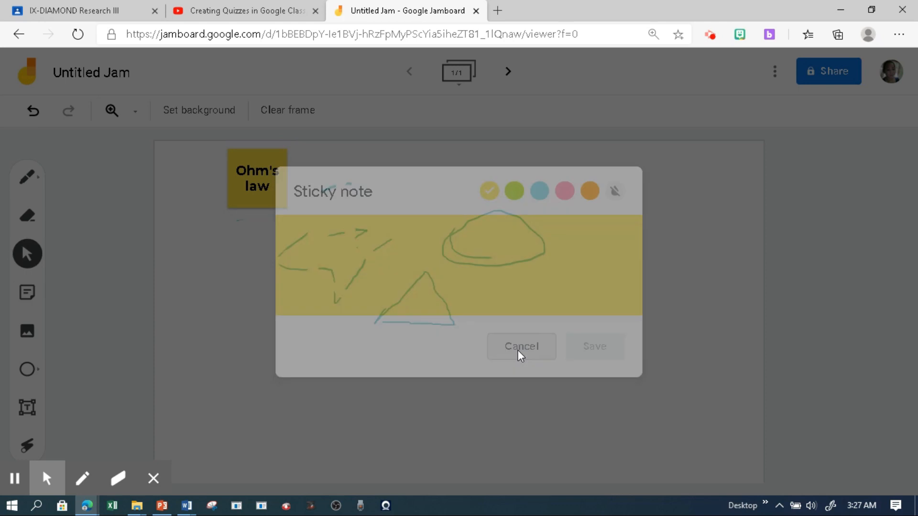
drag(271, 173, 576, 211)
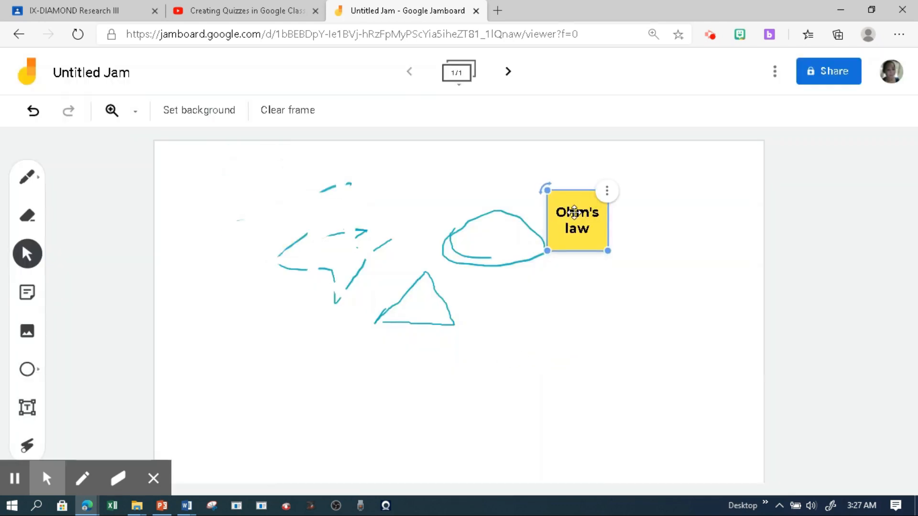
Step: Duplicate the "Ohm's law" sticky note and delete the copy
click(607, 192)
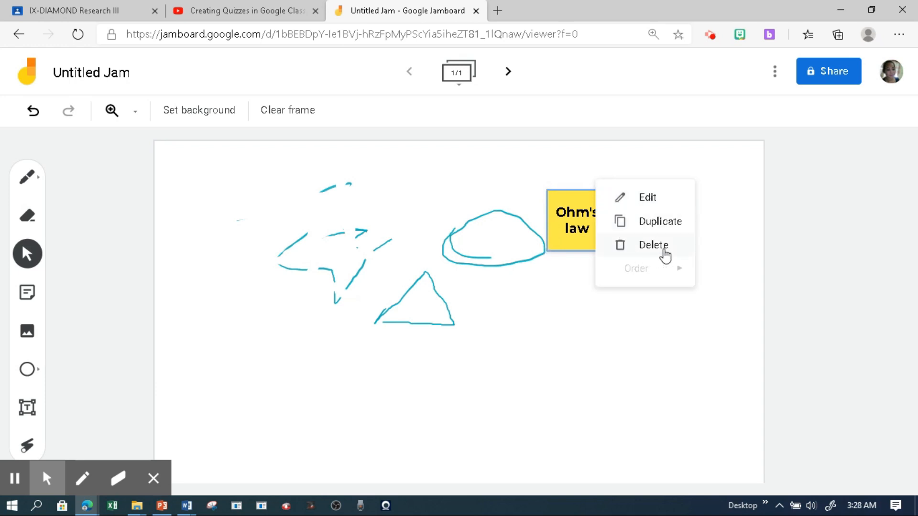
click(709, 204)
click(603, 228)
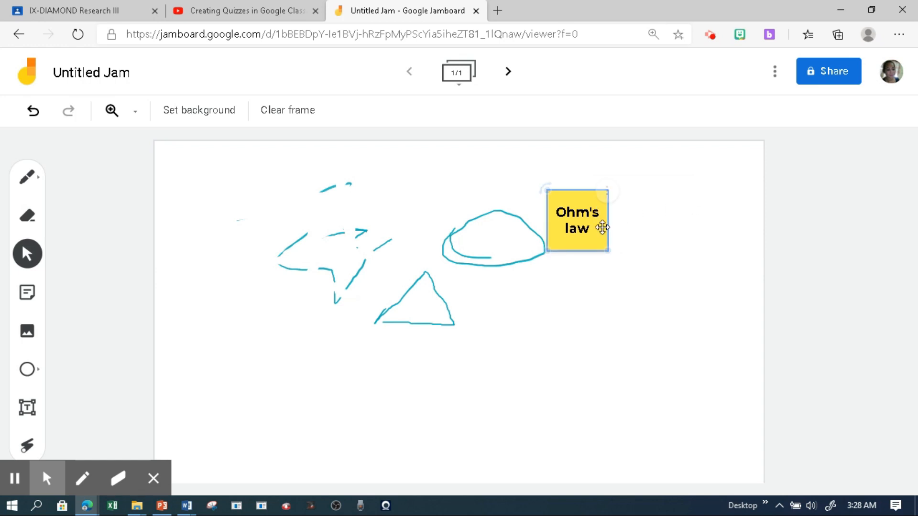
click(607, 192)
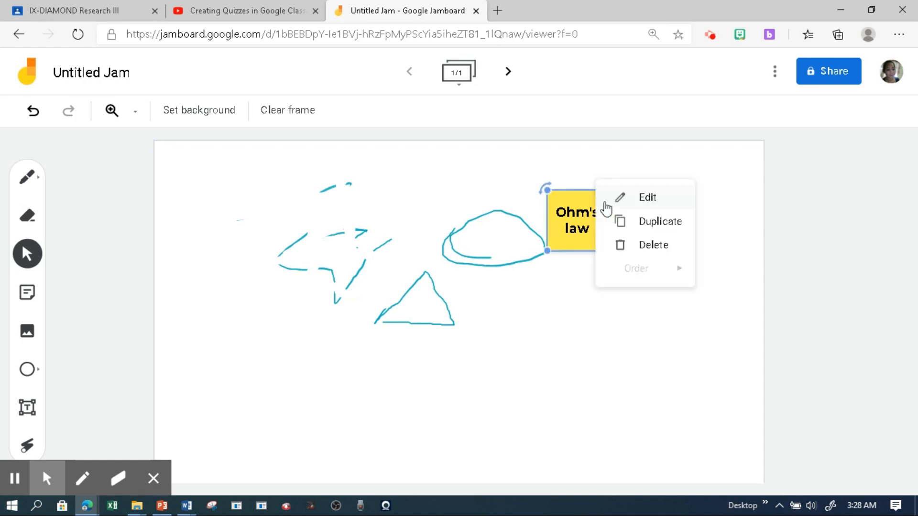
click(629, 231)
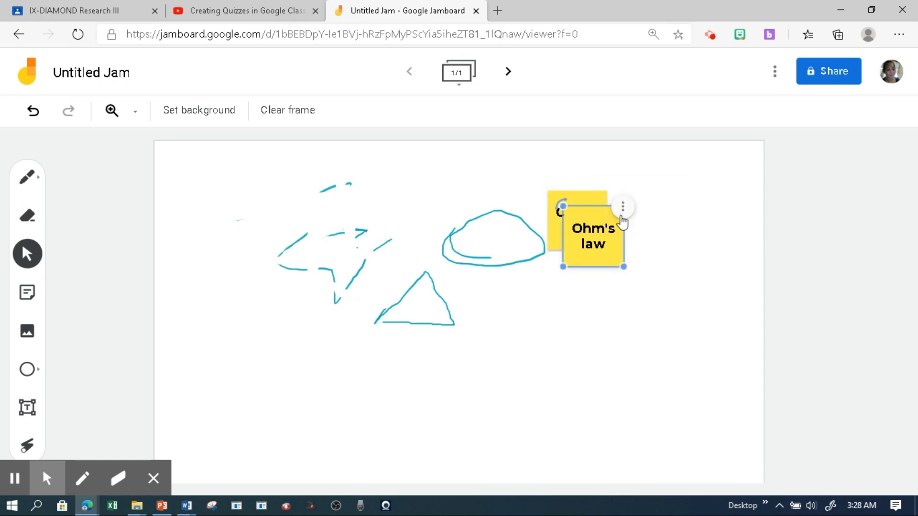
click(621, 218)
click(638, 262)
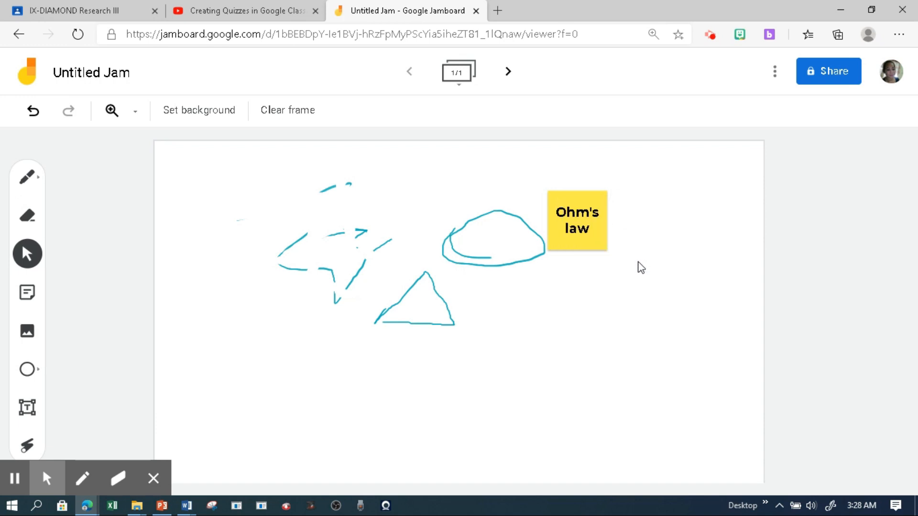
Step: Rotate the "Ohm's law" sticky note slightly counter-clockwise and enlarge it to more than twice its width
click(570, 214)
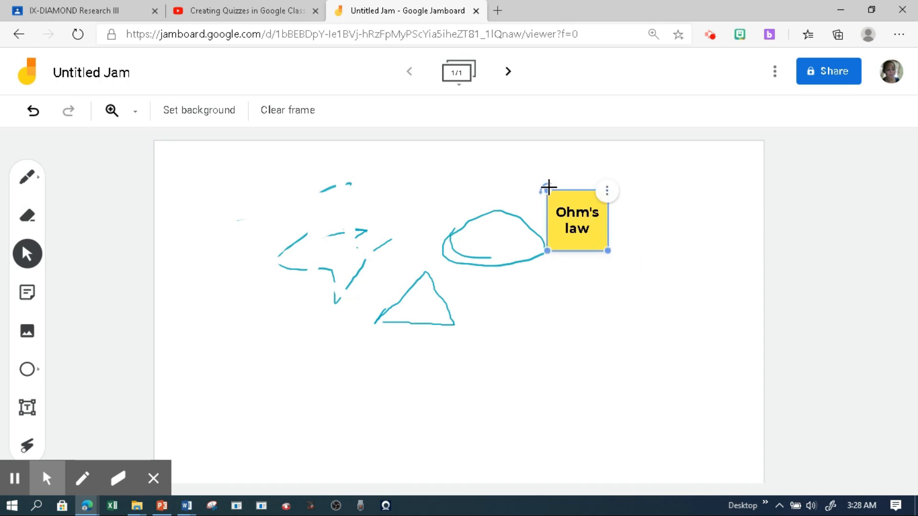
mouse_move(545, 187)
mouse_down()
mouse_move(519, 205)
mouse_move(517, 219)
mouse_move(529, 179)
mouse_up()
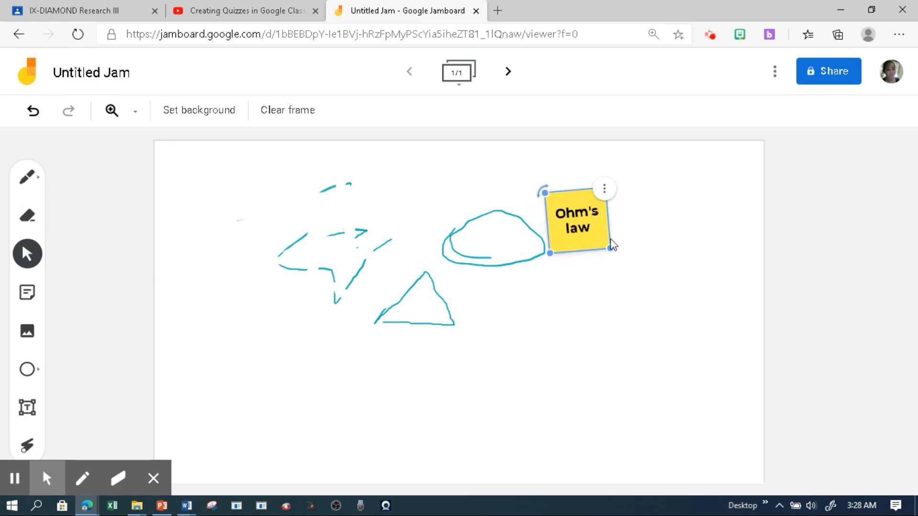
drag(610, 247, 734, 291)
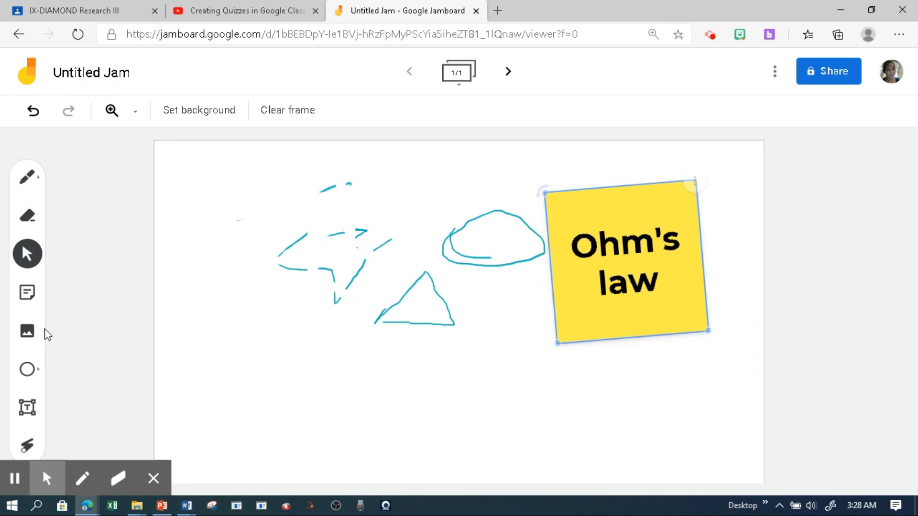
Step: Look through the image sources Upload, Camera with camera access allowed, Google Image Search, Google Drive and Google Photos without inserting anything
click(27, 332)
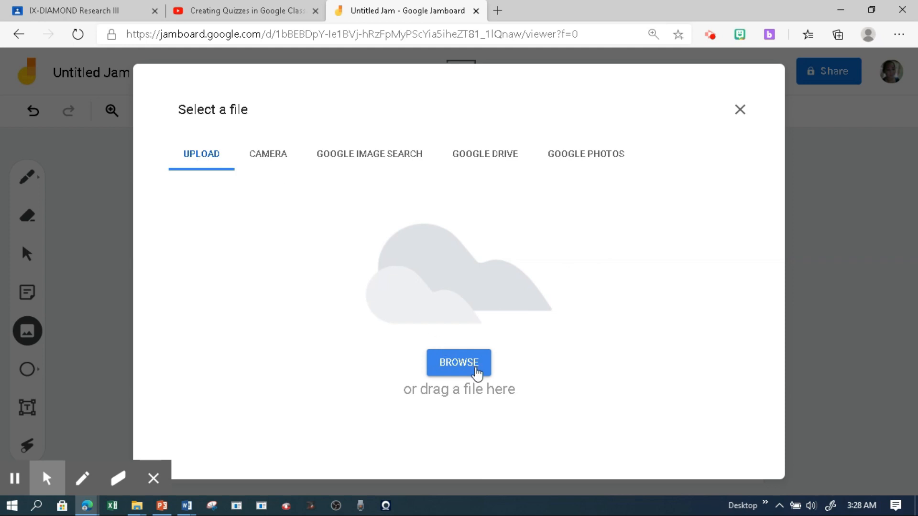
click(286, 163)
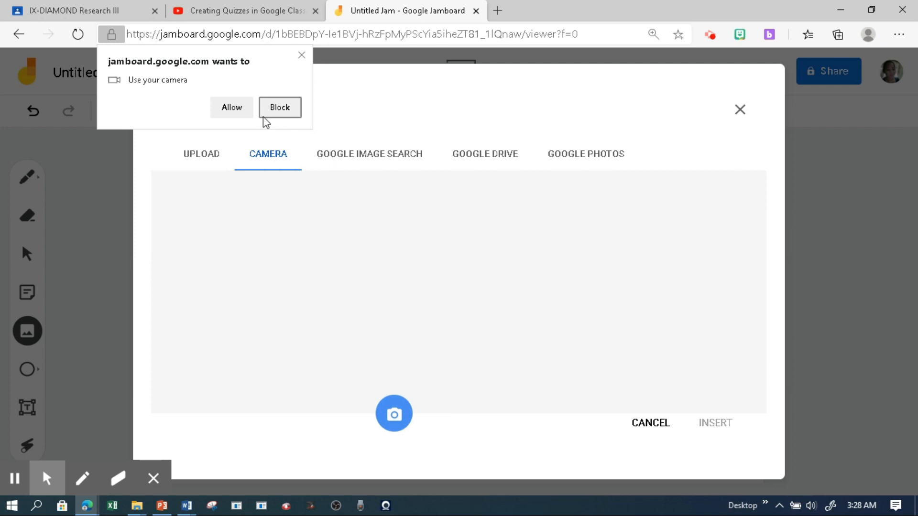
click(231, 108)
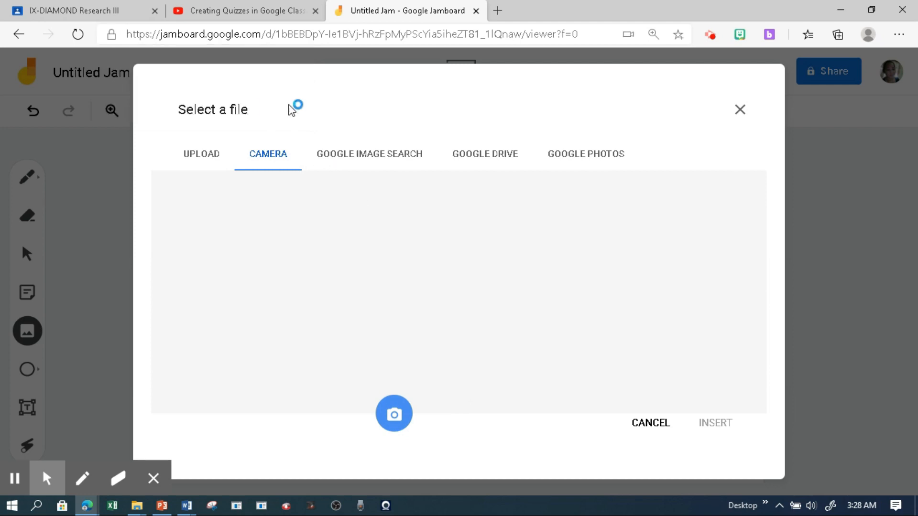
click(366, 154)
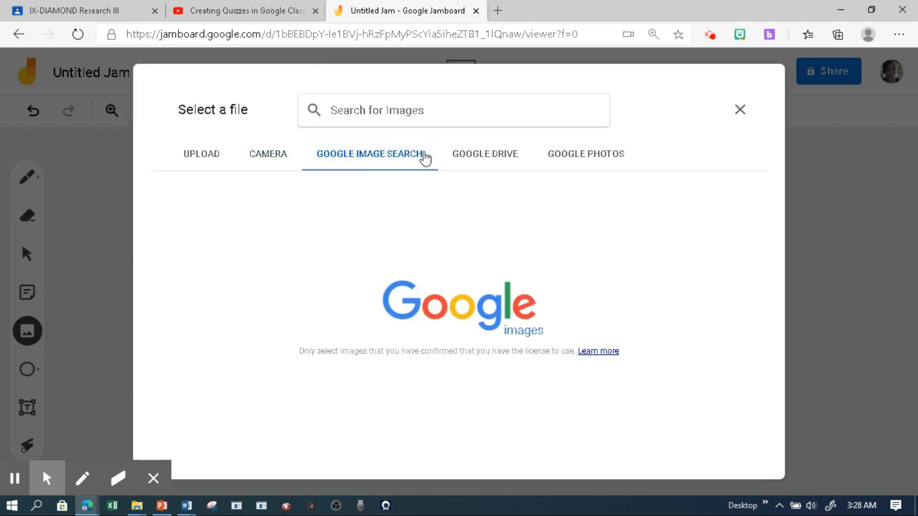
click(494, 159)
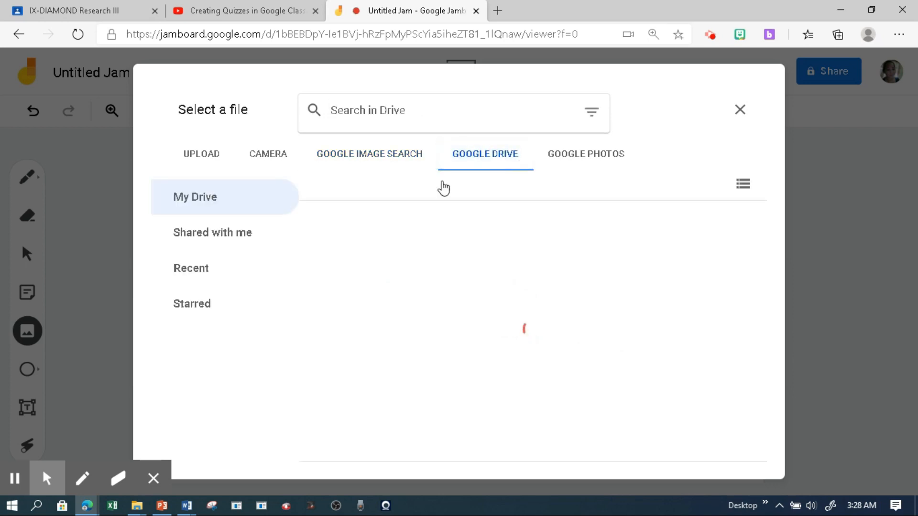
click(612, 163)
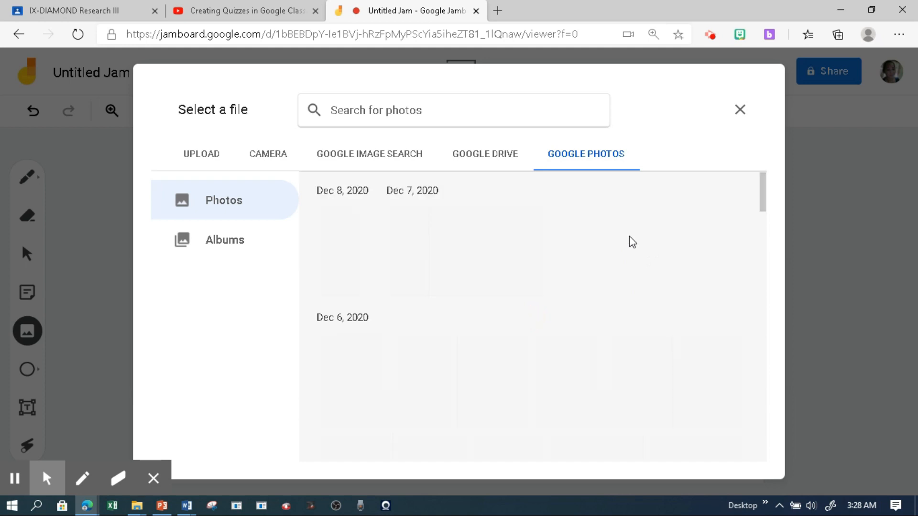
click(740, 110)
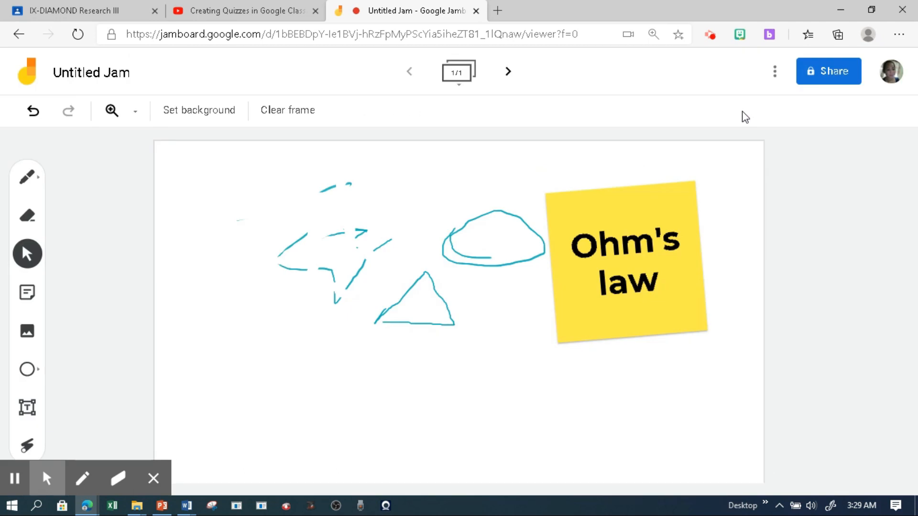
Step: Draw an ellipse in the lower-left area of the frame and a right-pointing block arrow beside it
click(27, 369)
drag(301, 346, 197, 412)
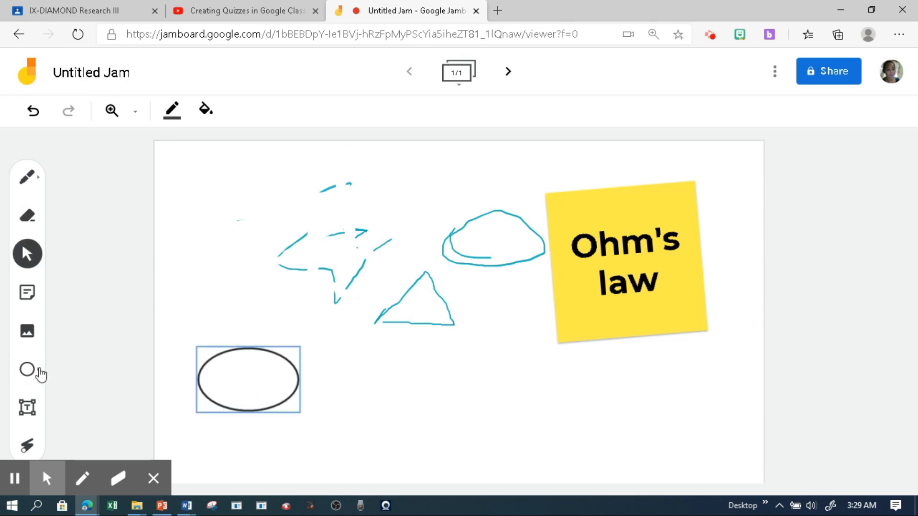
click(39, 370)
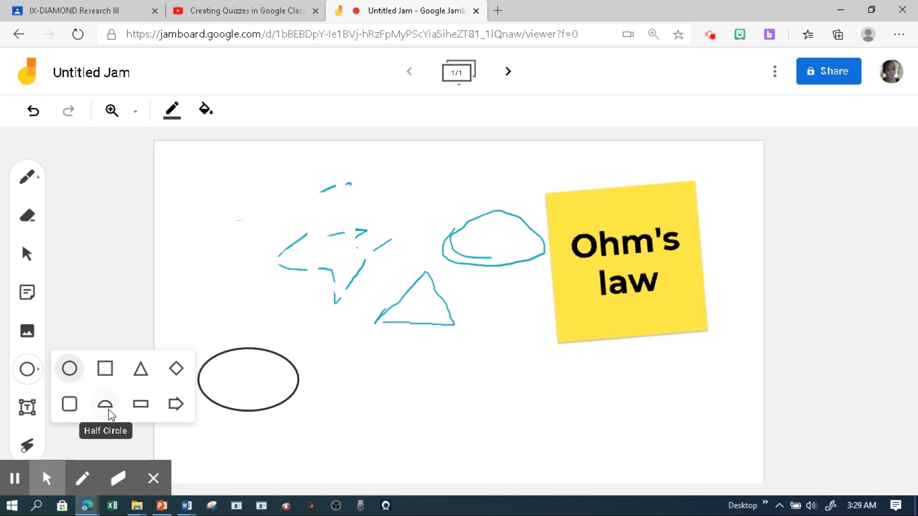
click(178, 407)
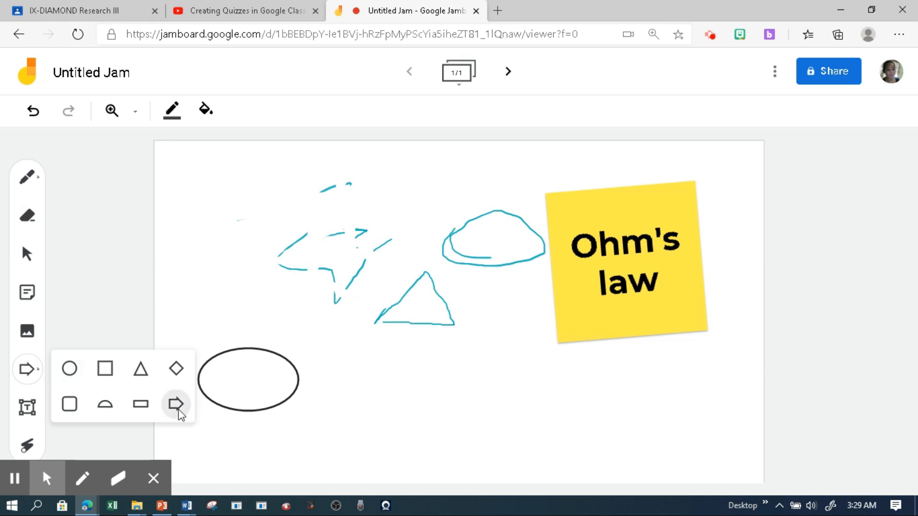
drag(368, 381, 509, 356)
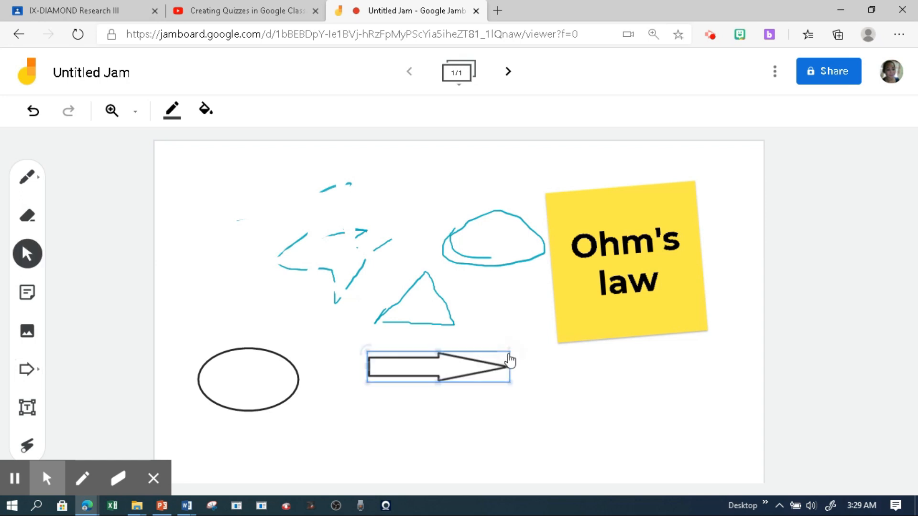
click(271, 375)
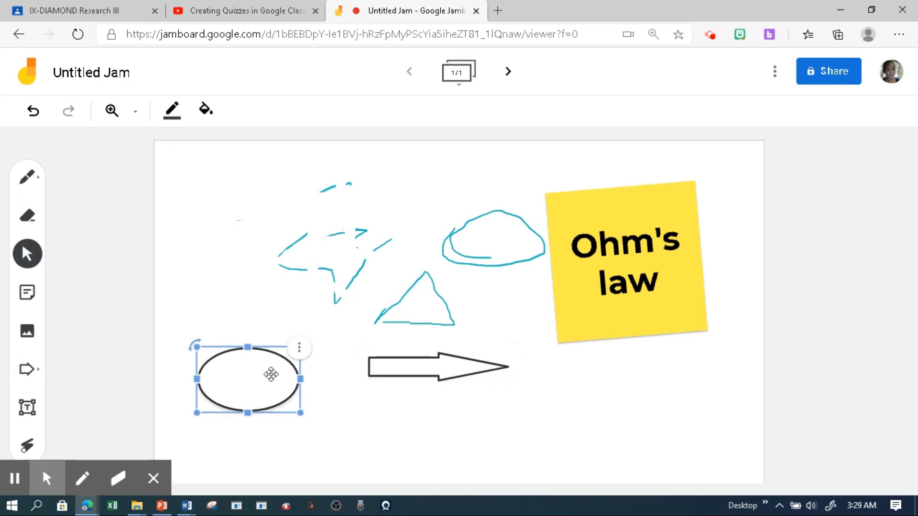
Step: Add a text box below the arrow reading "The current is directly proportional to the voltage and inversely proportional to the resistance."
click(29, 409)
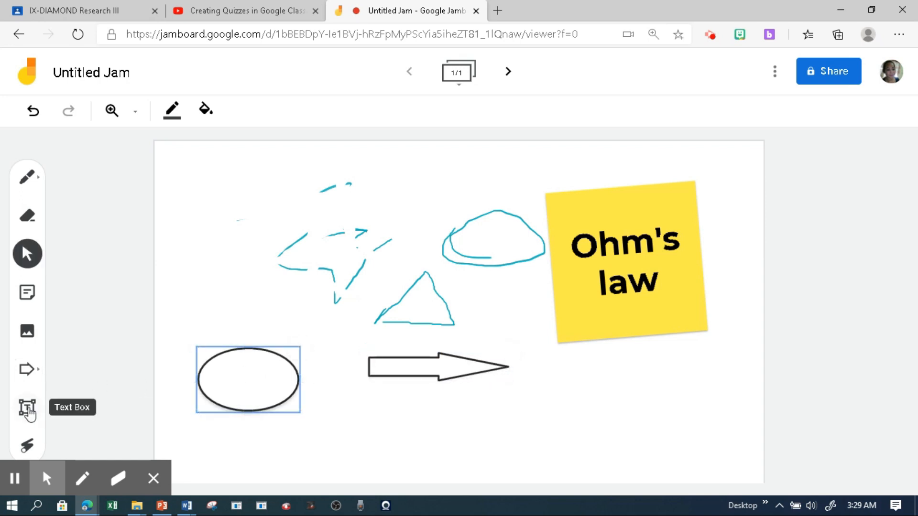
click(28, 410)
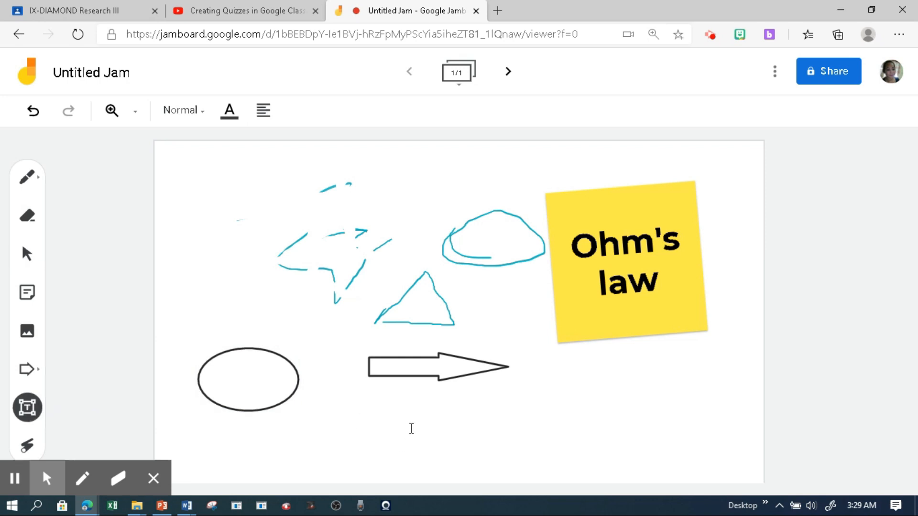
click(411, 429)
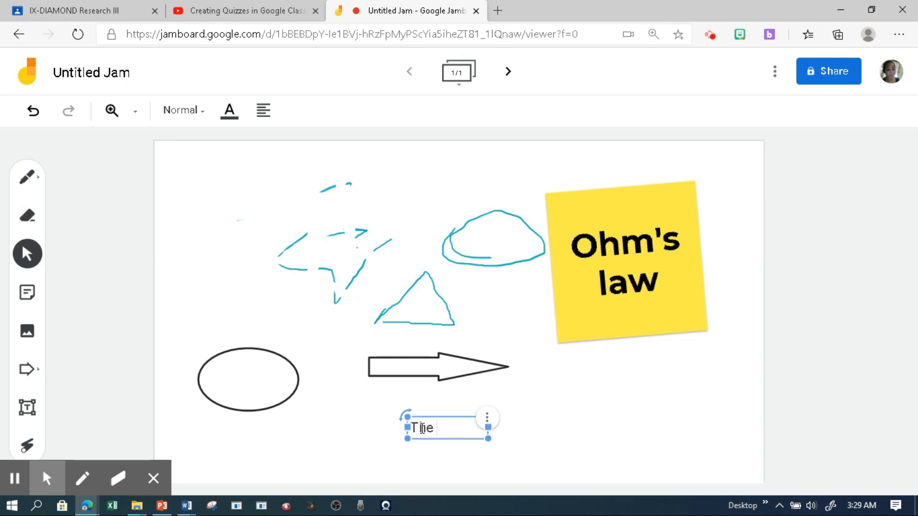
text(The current is)
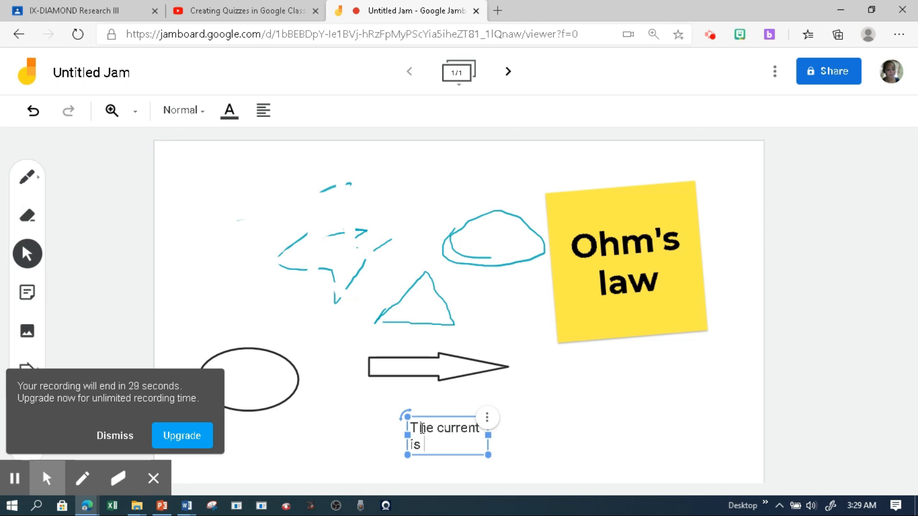
click(122, 439)
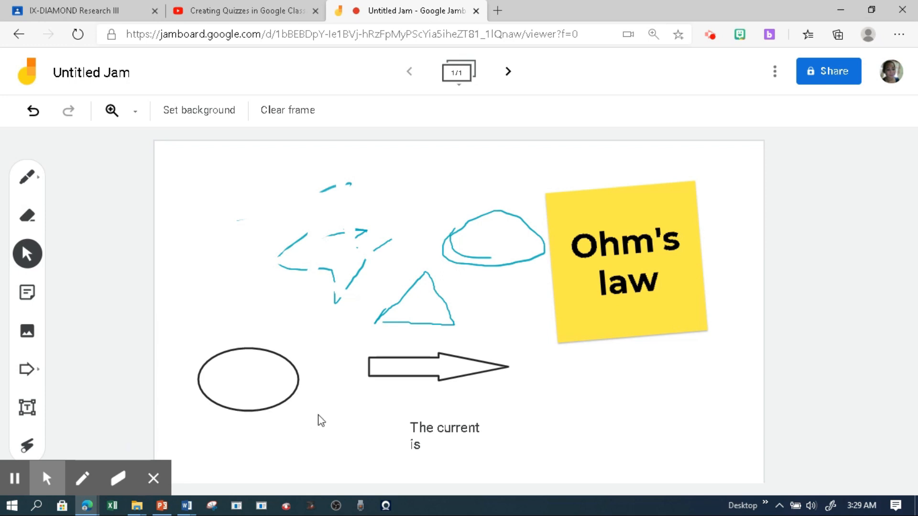
click(434, 439)
click(430, 442)
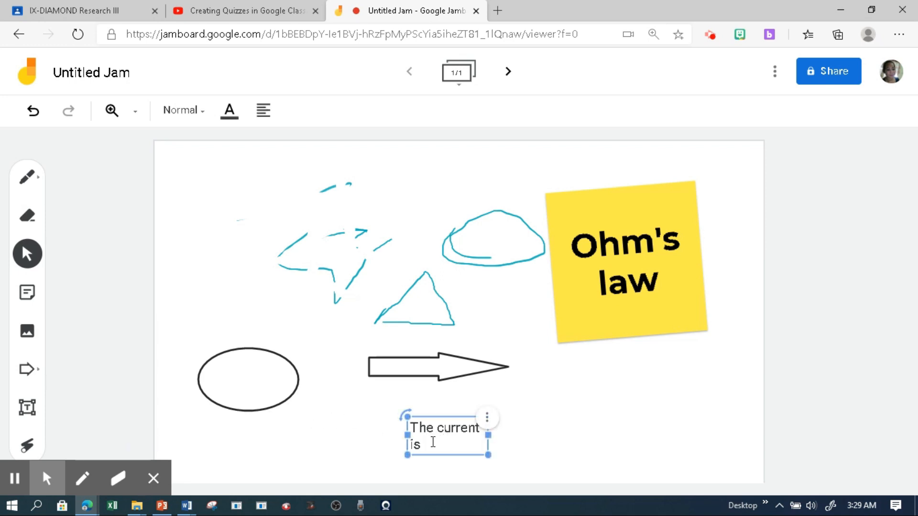
text(directly proprootional to the voltage and inversely proportional to the resistance.)
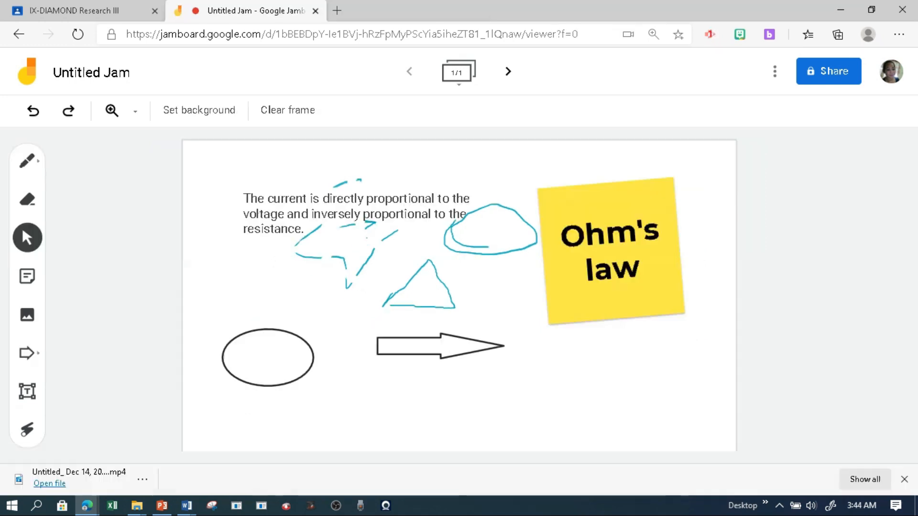
click(473, 203)
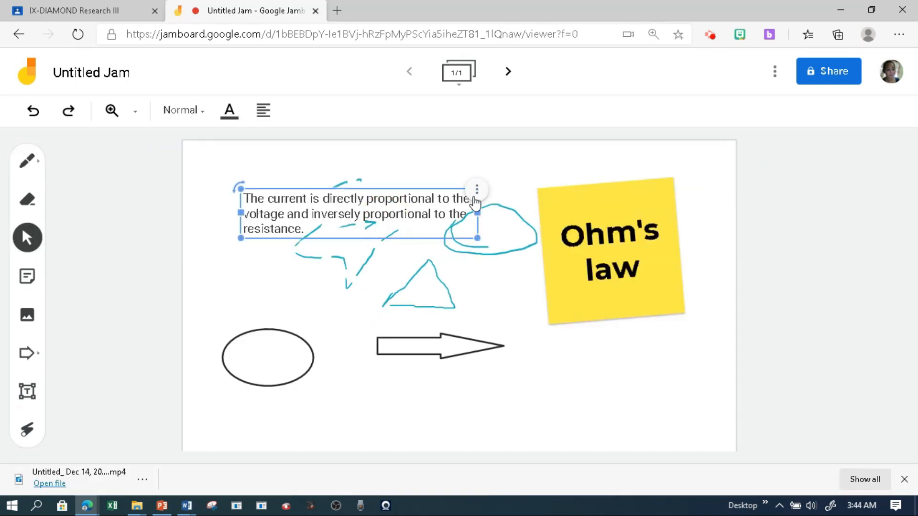
Step: Replace the wording of the text box about current and voltage with "Ohm's law states that the amount of ...."
click(475, 196)
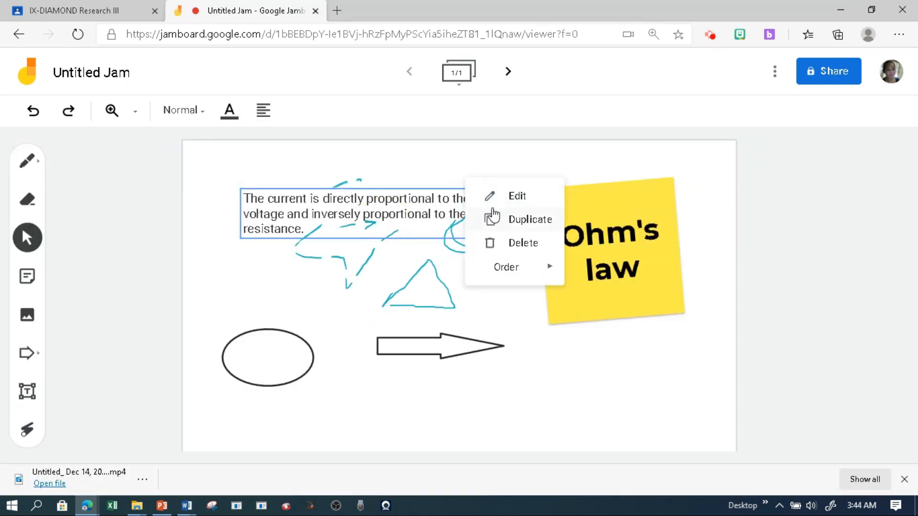
click(493, 205)
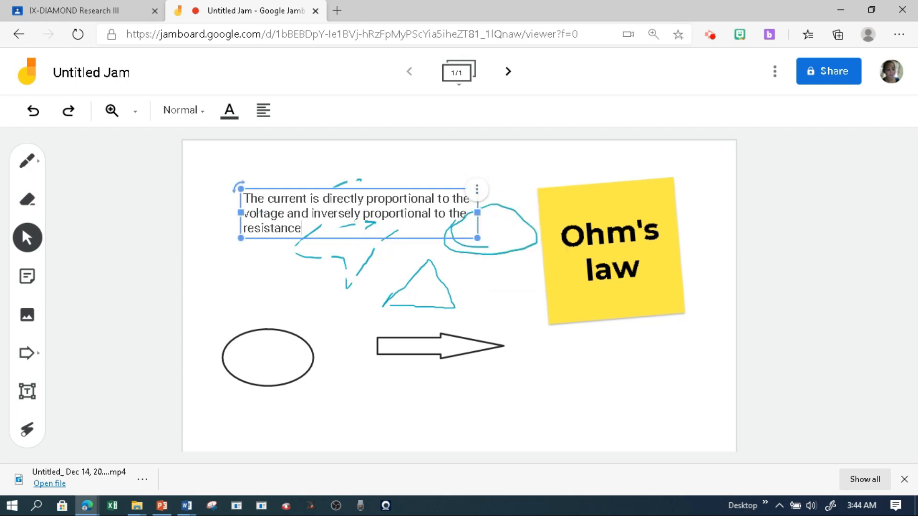
key(BackSpace)
key(BackSpace)
key(BackSpace)
key(BackSpace)
key(BackSpace)
key(BackSpace)
key(BackSpace)
key(BackSpace)
key(BackSpace)
key(BackSpace)
key(BackSpace)
key(BackSpace)
key(BackSpace)
key(BackSpace)
key(BackSpace)
key(BackSpace)
key(BackSpace)
key(BackSpace)
key(BackSpace)
key(BackSpace)
key(BackSpace)
key(BackSpace)
key(BackSpace)
key(BackSpace)
key(BackSpace)
key(BackSpace)
key(BackSpace)
key(BackSpace)
key(BackSpace)
key(BackSpace)
key(BackSpace)
key(BackSpace)
key(BackSpace)
key(BackSpace)
key(BackSpace)
key(BackSpace)
key(BackSpace)
key(BackSpace)
key(BackSpace)
key(BackSpace)
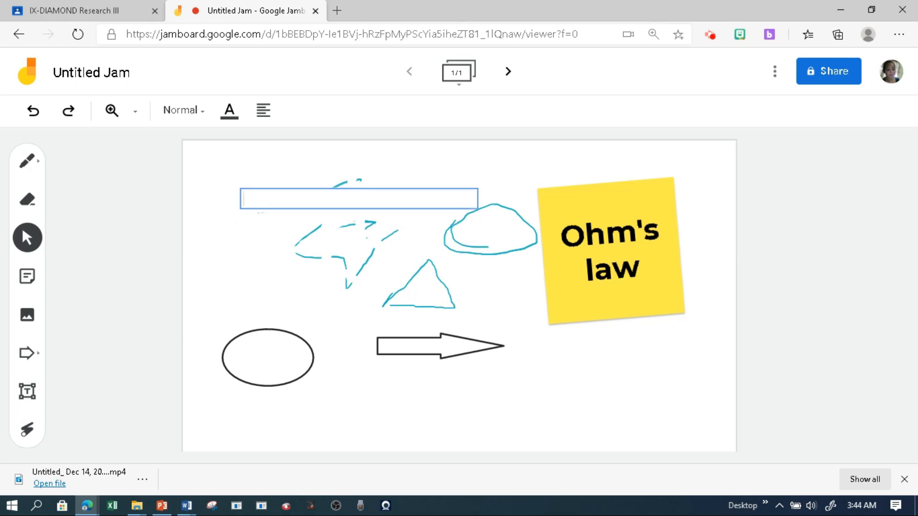
text(Ohm's law states t)
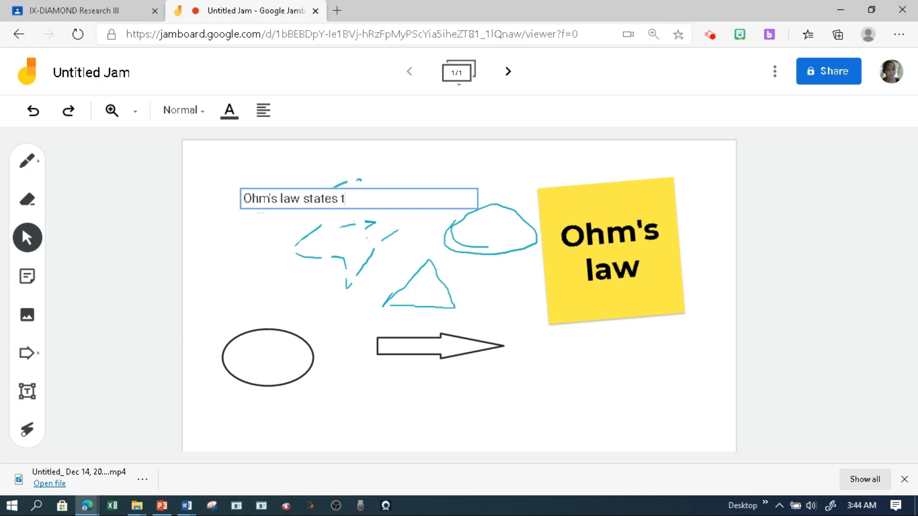
text(hat the amount of ....)
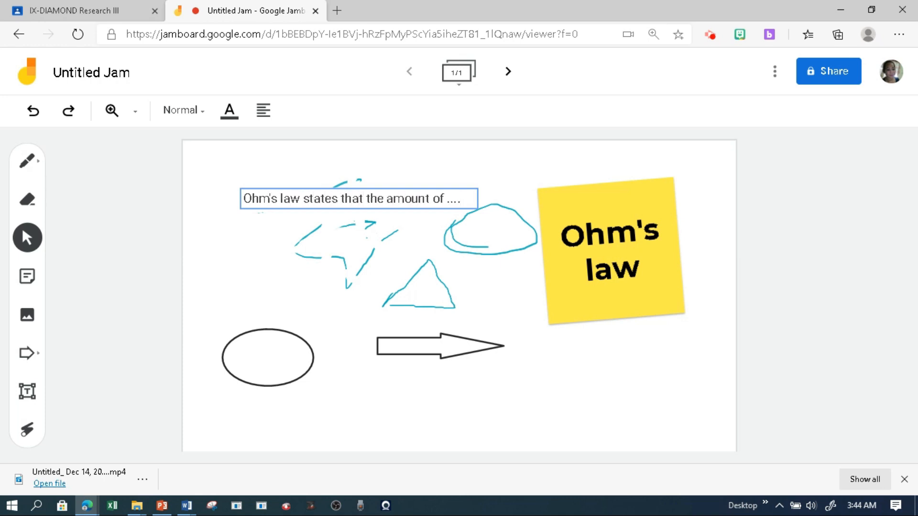
Step: Delete the text box reading "Ohm's law states that the amount of ...." from the frame
click(477, 193)
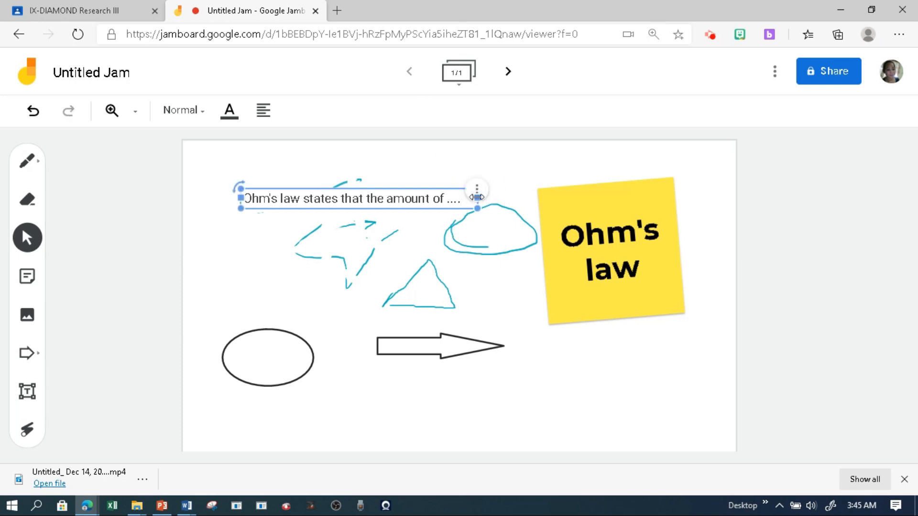
click(476, 188)
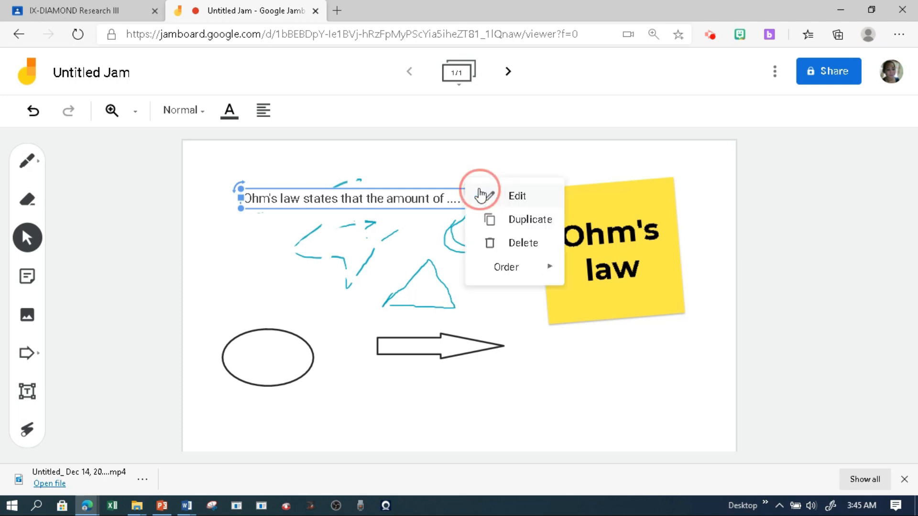
click(506, 252)
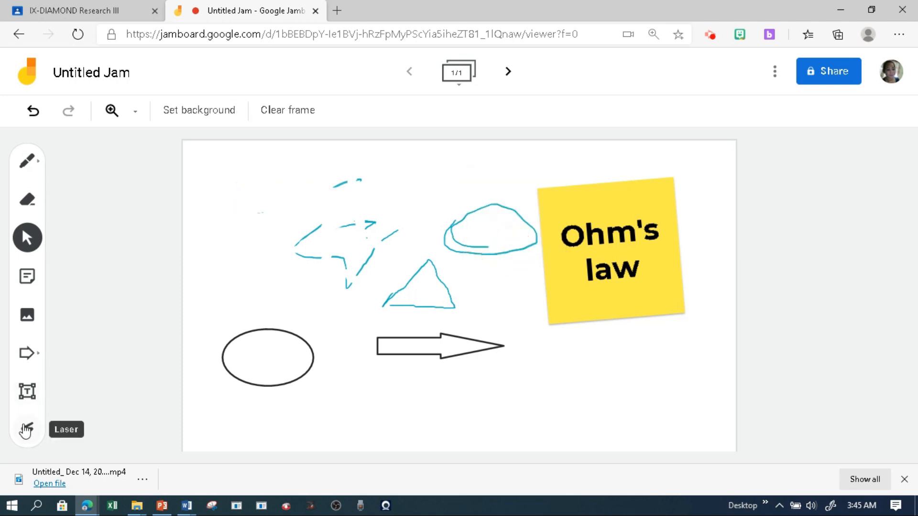
Step: Point out the sticky note and the drawings around it with freehand Laser strokes
click(27, 429)
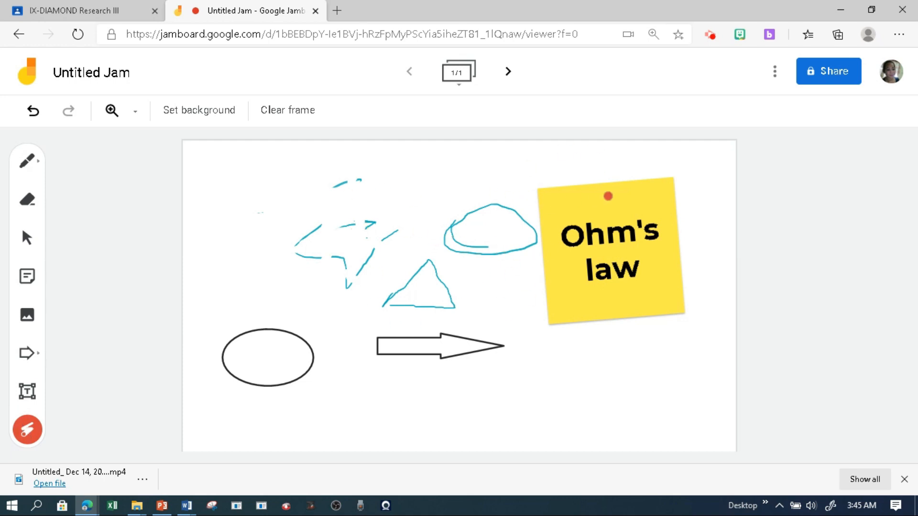
mouse_move(672, 184)
mouse_down()
mouse_move(549, 249)
mouse_move(567, 306)
mouse_move(685, 220)
mouse_move(537, 190)
mouse_move(352, 230)
mouse_move(262, 201)
mouse_move(389, 364)
mouse_move(529, 277)
mouse_move(515, 210)
mouse_up()
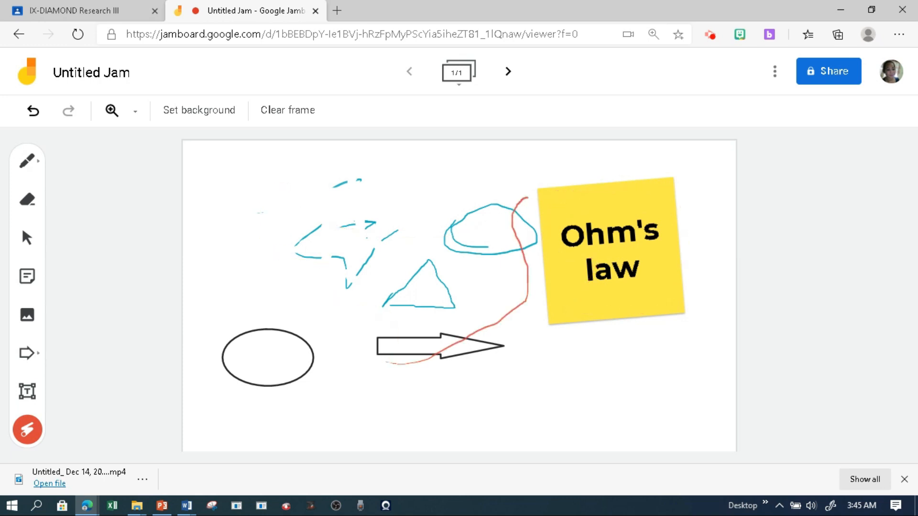
mouse_move(299, 281)
mouse_down()
mouse_move(446, 307)
mouse_move(344, 323)
mouse_up()
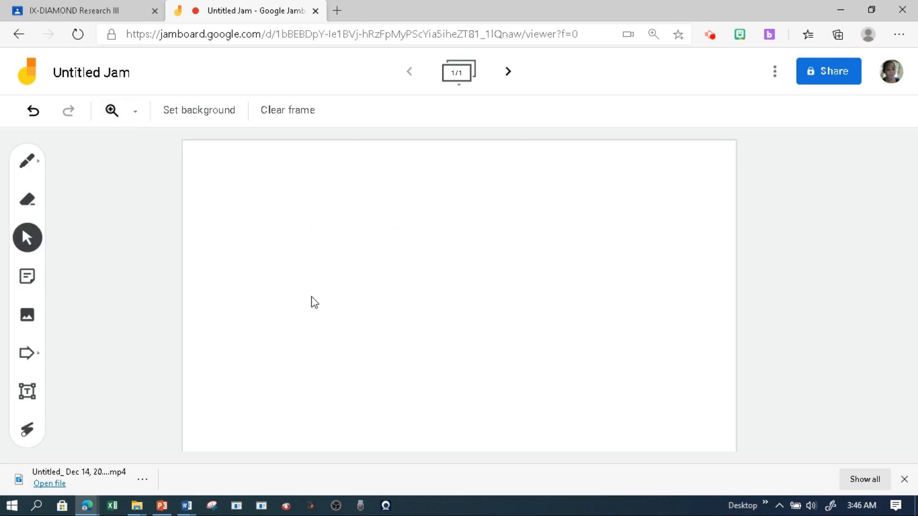
Step: Add blank frames to the jam until it has 20, and try to add one more
click(507, 72)
click(508, 73)
click(508, 72)
click(508, 73)
click(508, 73)
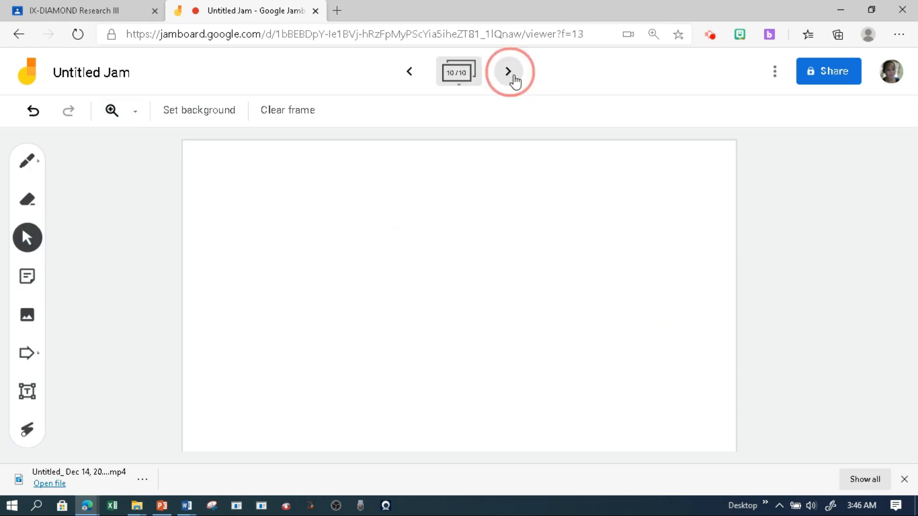
click(507, 220)
click(509, 72)
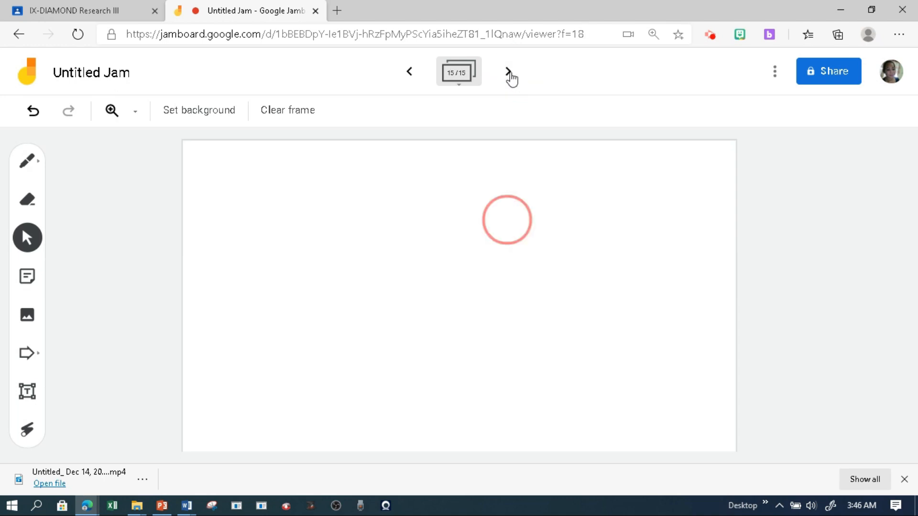
click(508, 72)
click(508, 72)
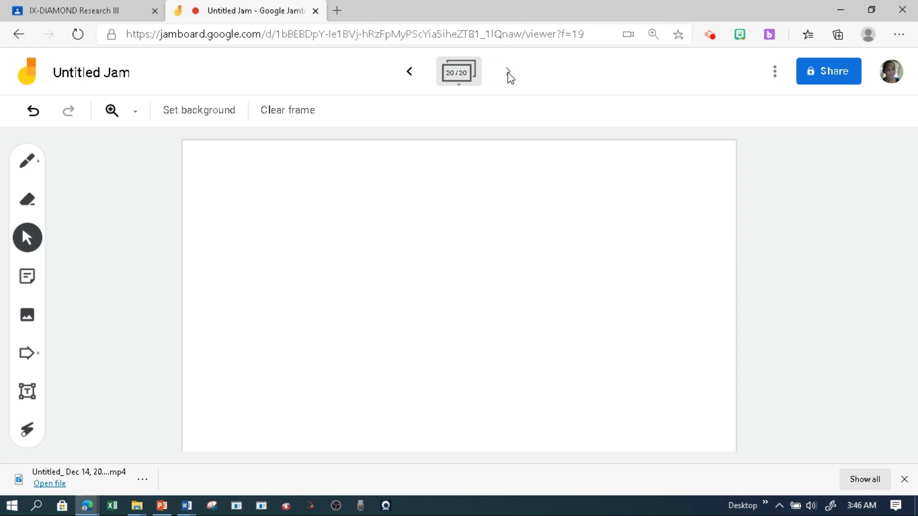
click(508, 72)
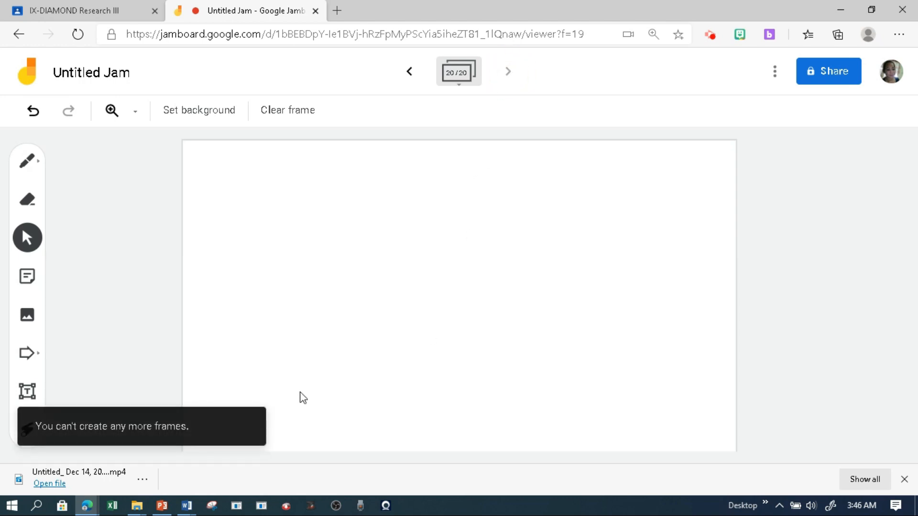
mouse_move(53, 414)
mouse_down()
mouse_move(24, 418)
mouse_move(89, 460)
mouse_move(159, 415)
mouse_move(33, 444)
mouse_move(198, 432)
mouse_move(203, 453)
mouse_move(149, 400)
mouse_up()
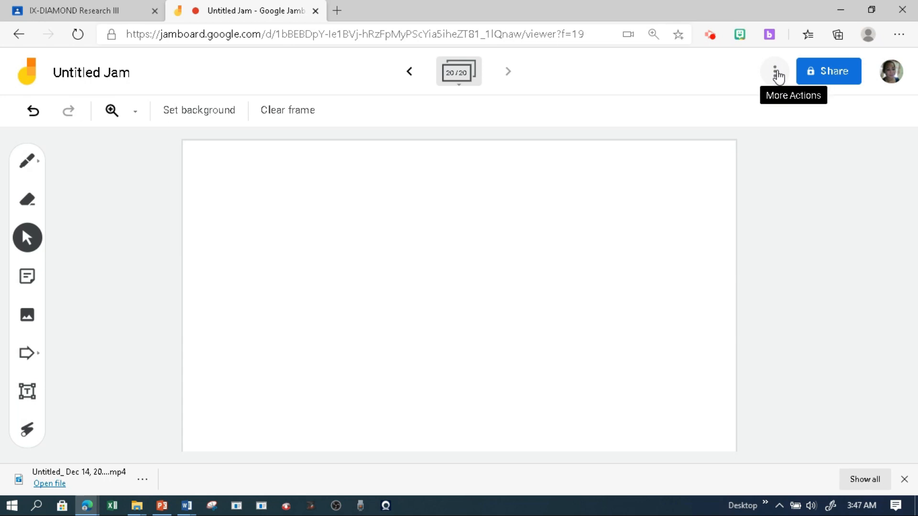
Step: Look over the jam's additional actions and share it so that anyone with the link is an Editor
click(777, 76)
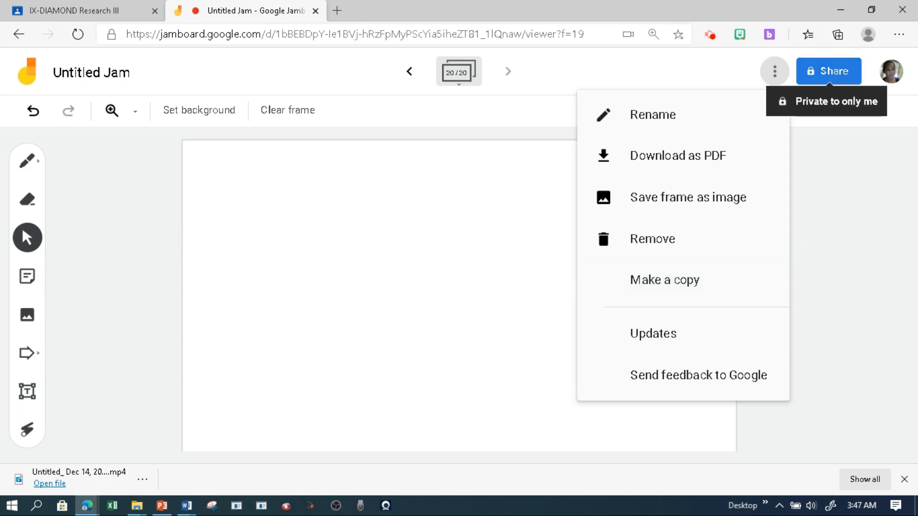
click(807, 69)
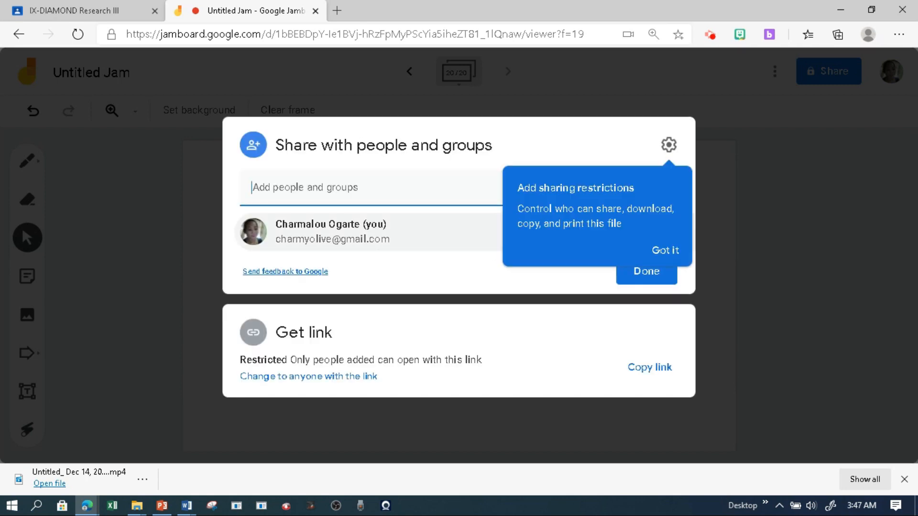
click(667, 253)
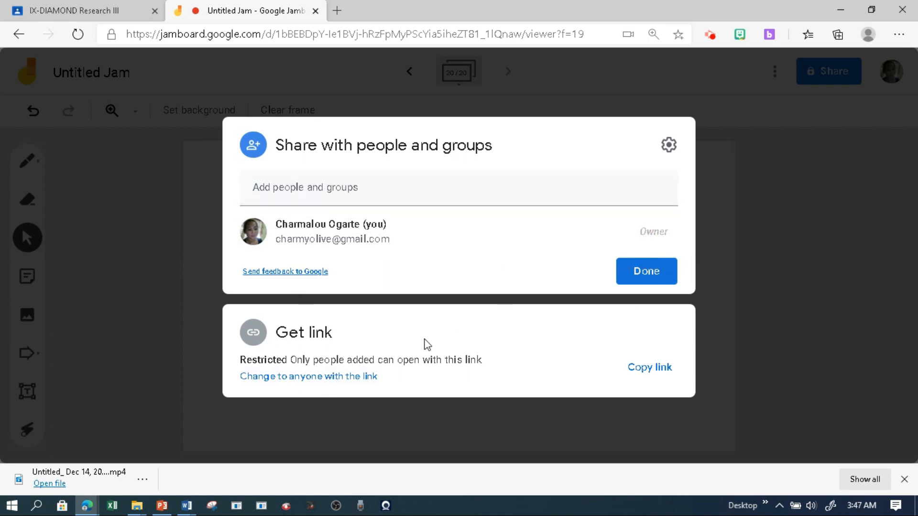
click(354, 379)
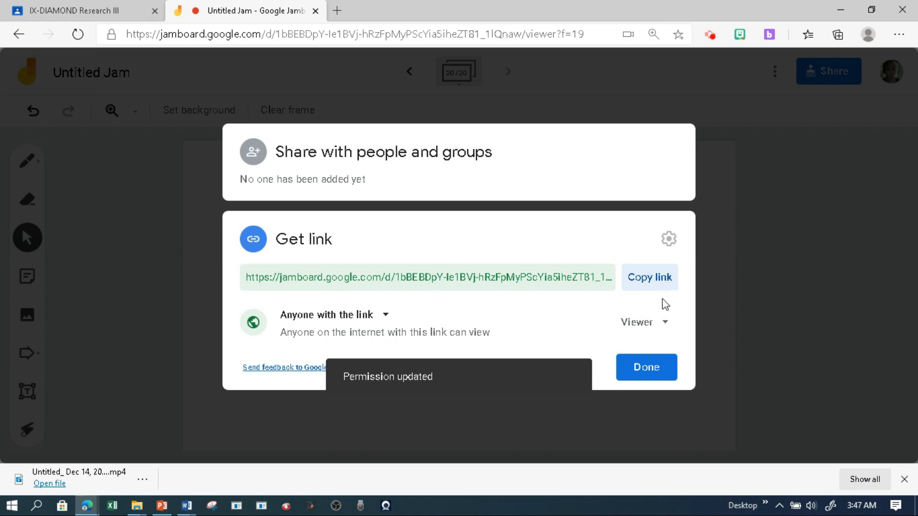
click(664, 325)
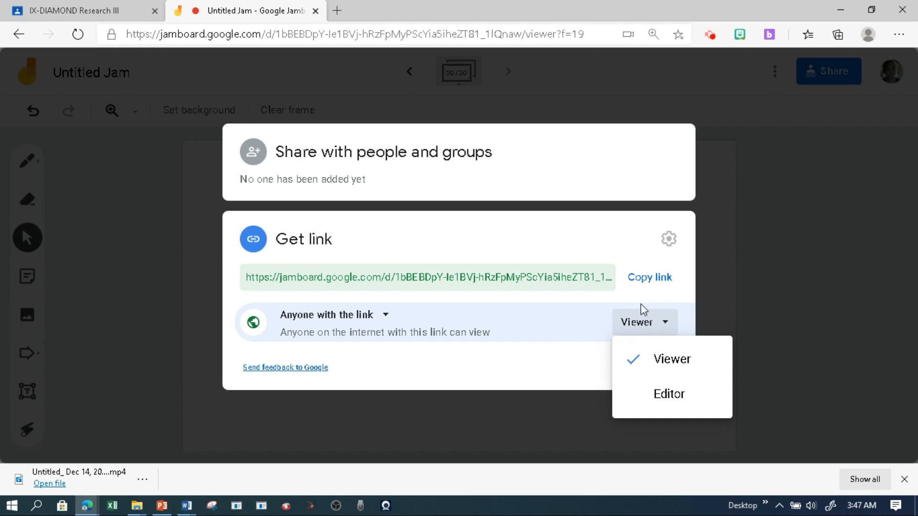
click(656, 395)
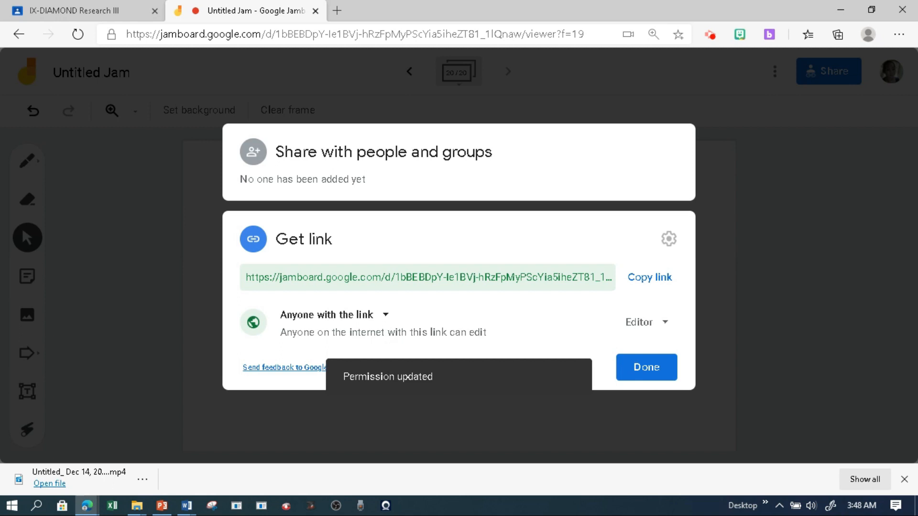
click(647, 373)
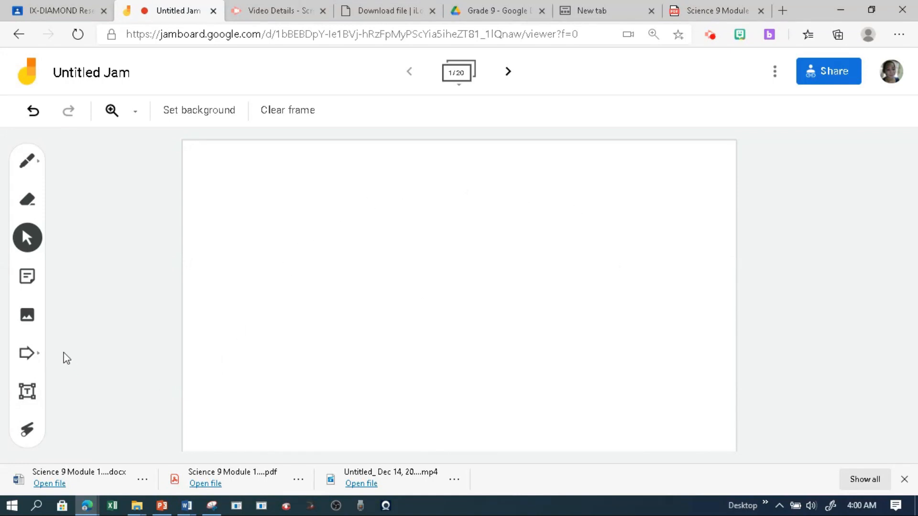
Step: Create a green sticky note reading "Parts of the Respiratory System" on the first frame
click(28, 279)
text(Pa)
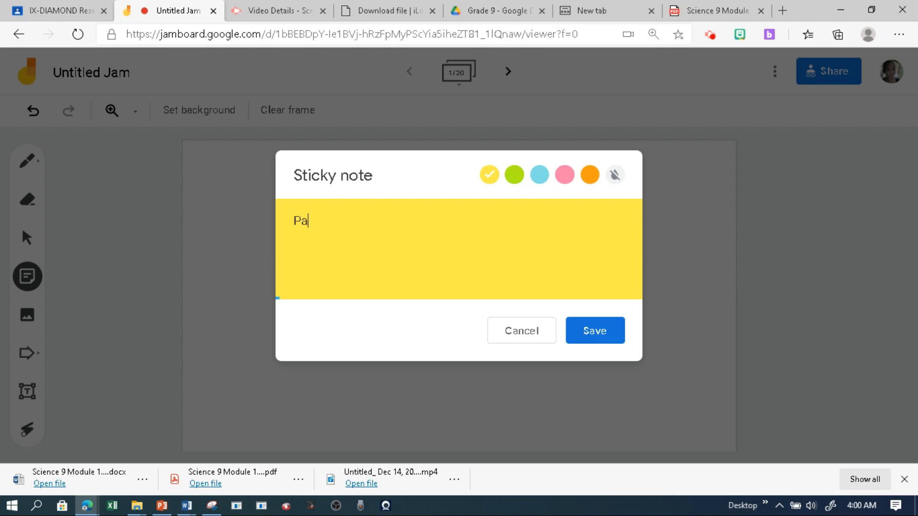
text(rts of the Respiratory System)
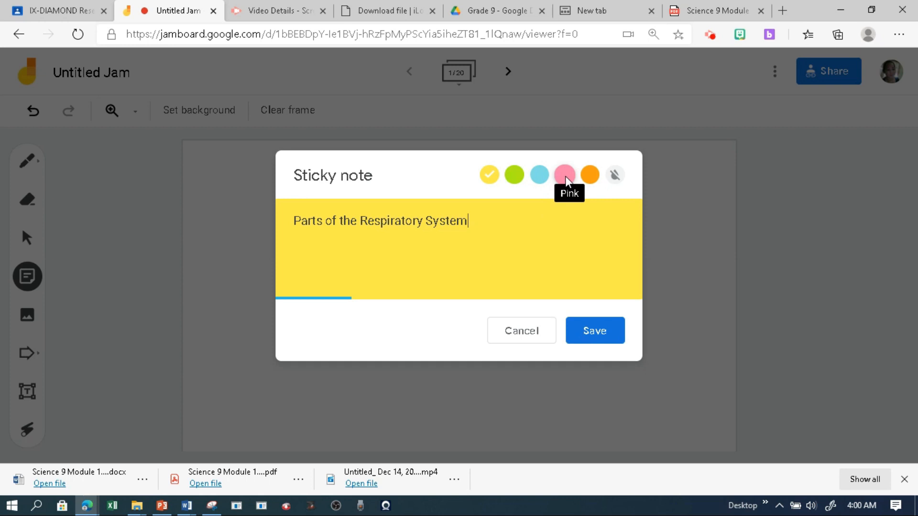
click(520, 178)
click(597, 334)
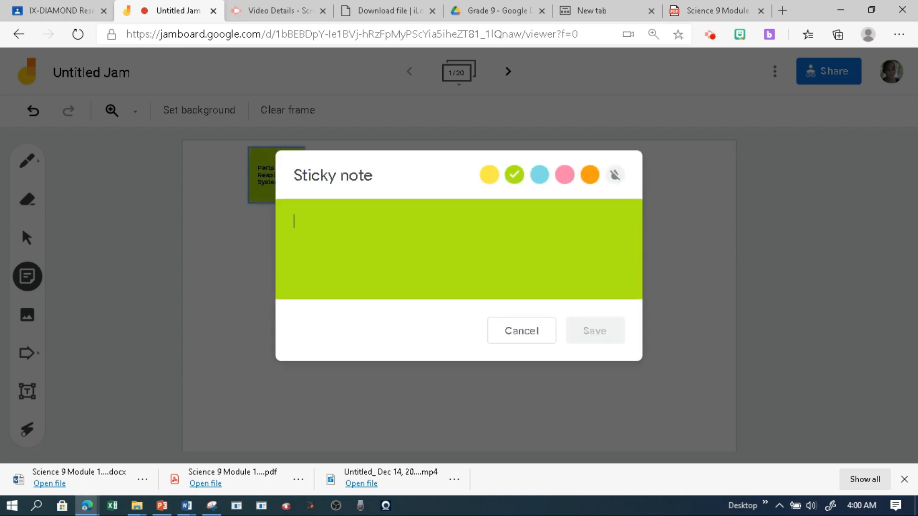
click(537, 334)
Step: Enlarge the green sticky note by about a third and place it near the frame's upper centre
click(268, 189)
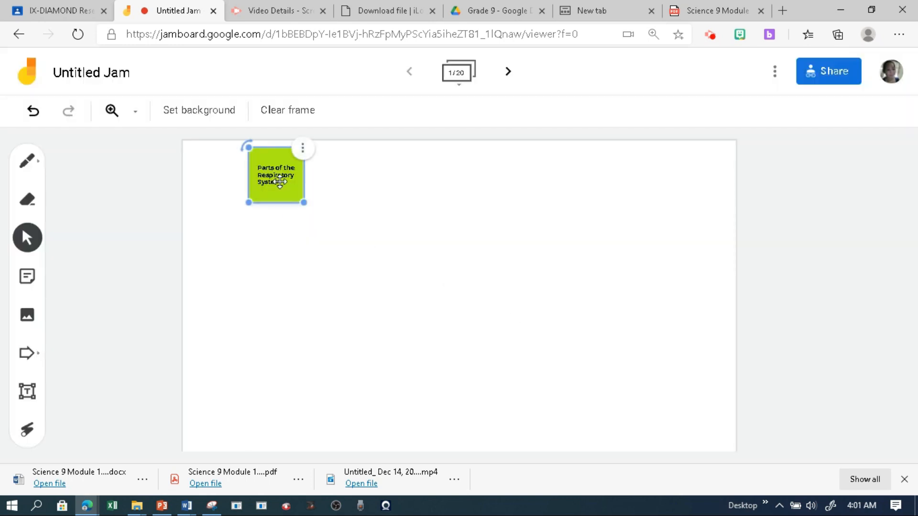
click(302, 146)
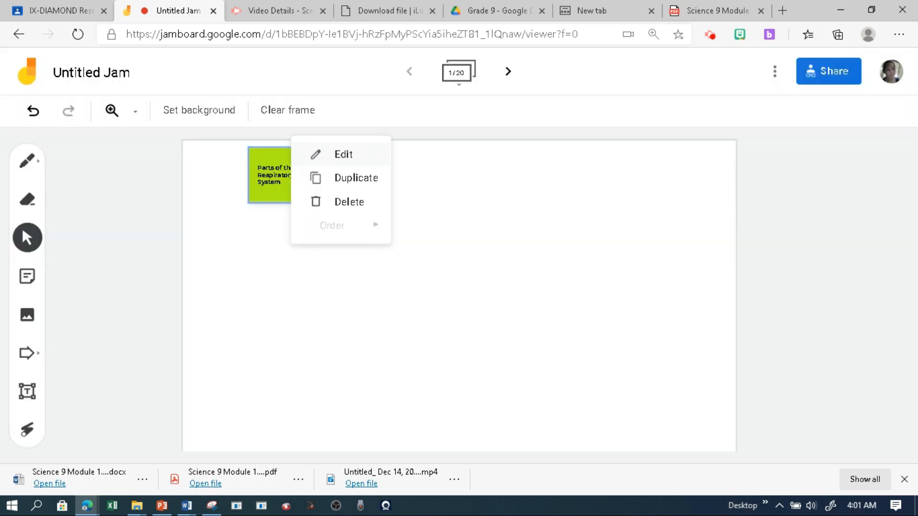
click(252, 231)
click(296, 199)
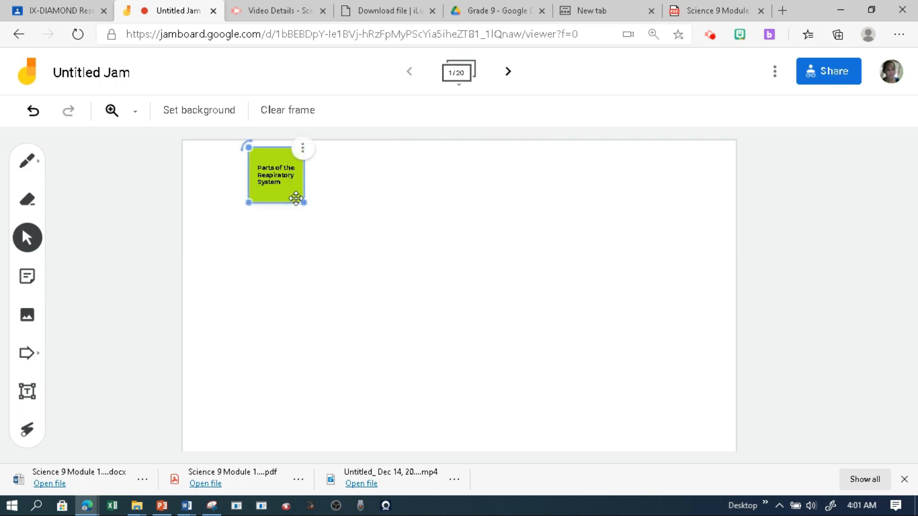
drag(305, 202, 403, 211)
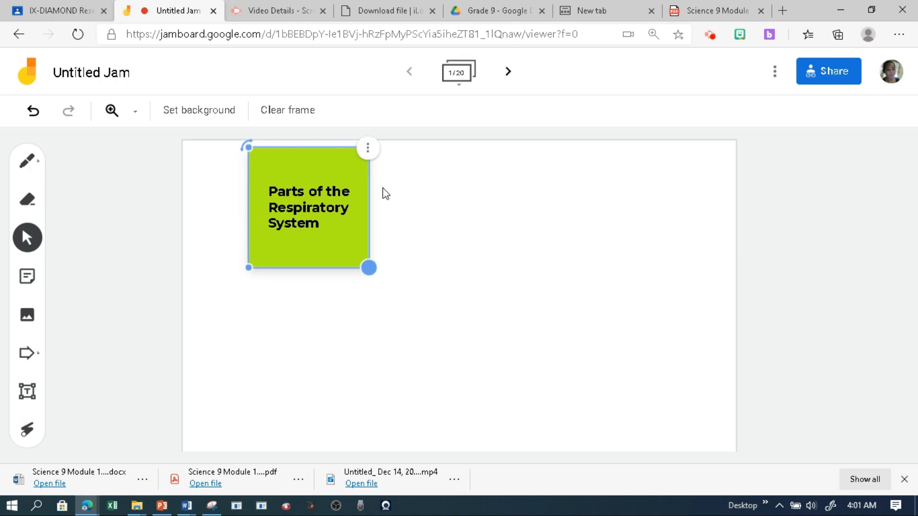
drag(314, 199, 330, 200)
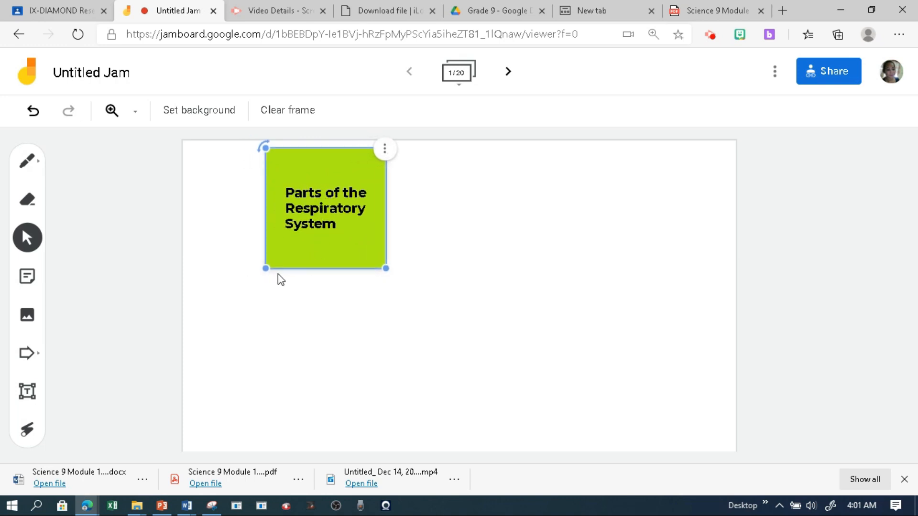
drag(266, 267, 395, 200)
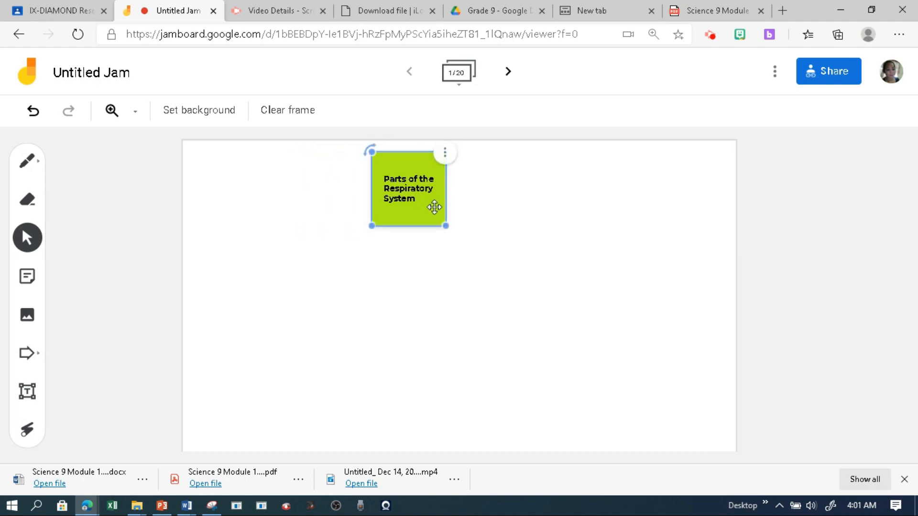
click(335, 326)
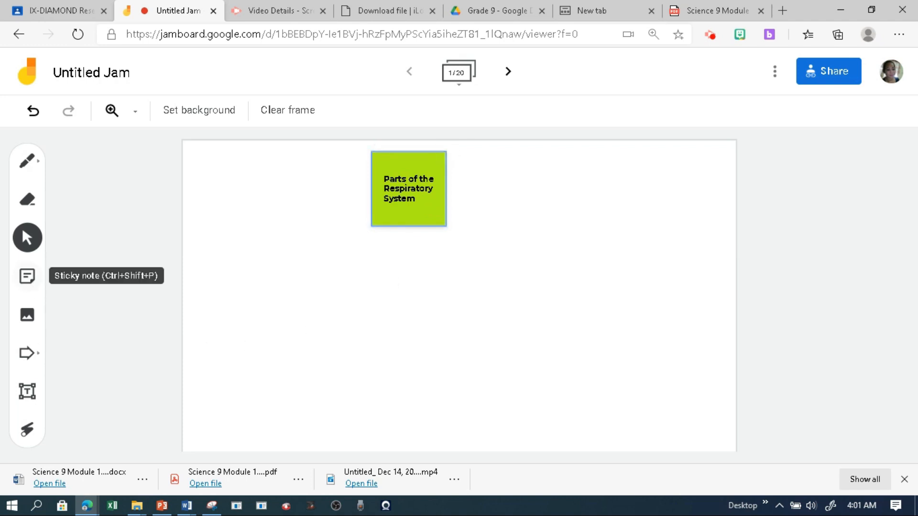
Step: Add a text box below and left of the green sticky note with an instruction beginning "Label each part of a"
click(27, 389)
click(293, 247)
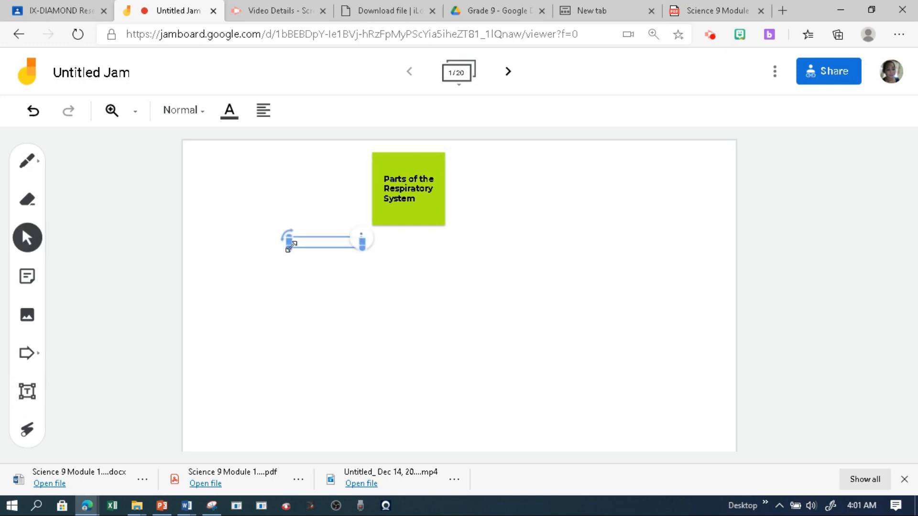
text(Label the part of)
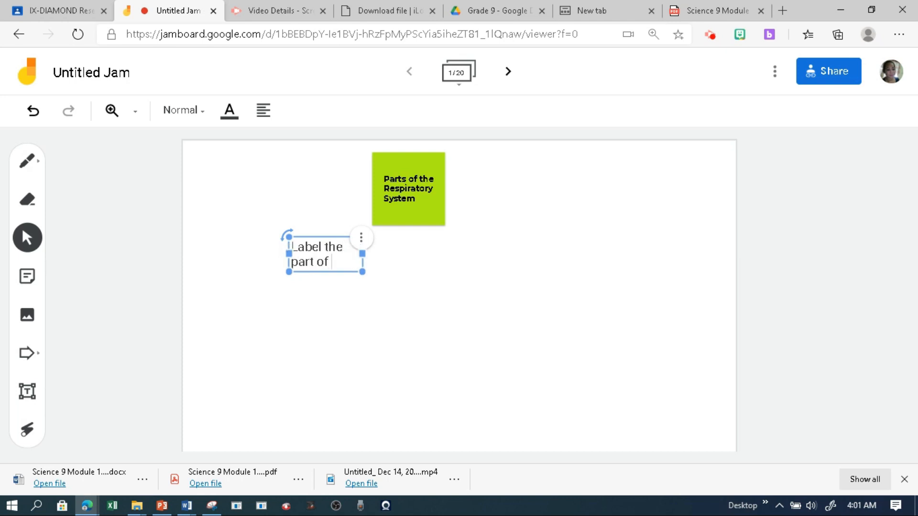
key(BackSpace)
key(BackSpace)
key(BackSpace)
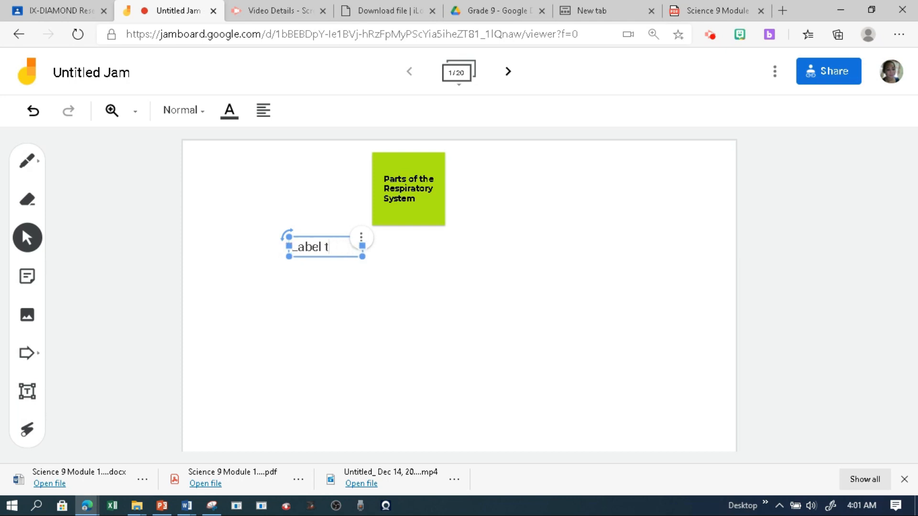
text(each part of a rspi)
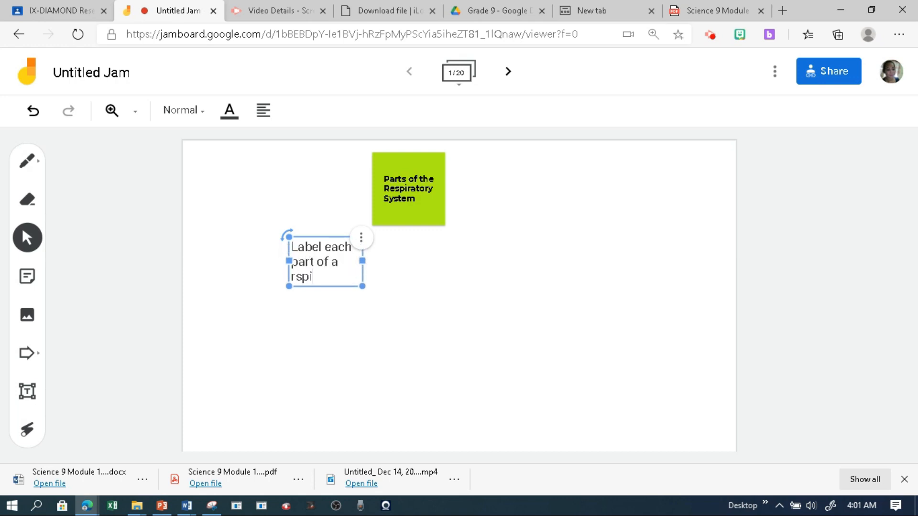